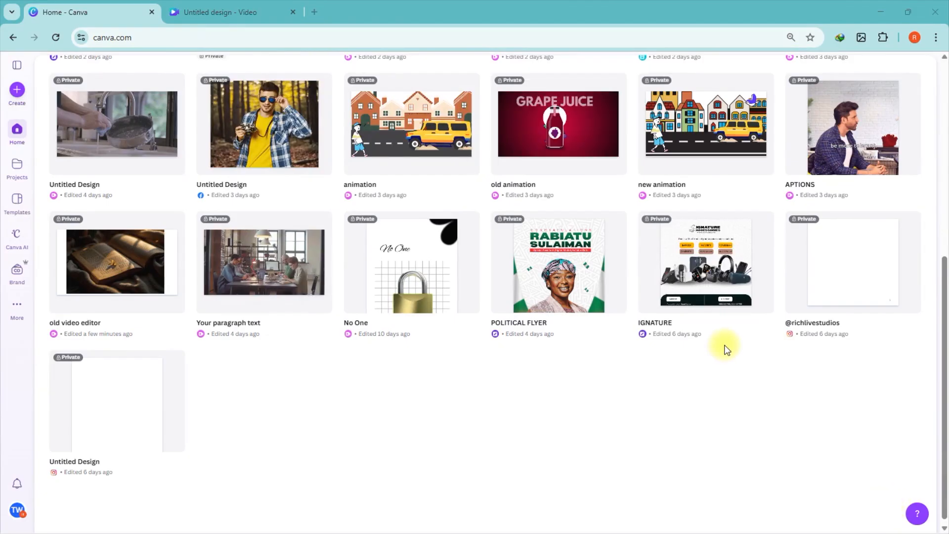
Step: Play the existing wedding slideshow video in the other design to preview it
click(245, 6)
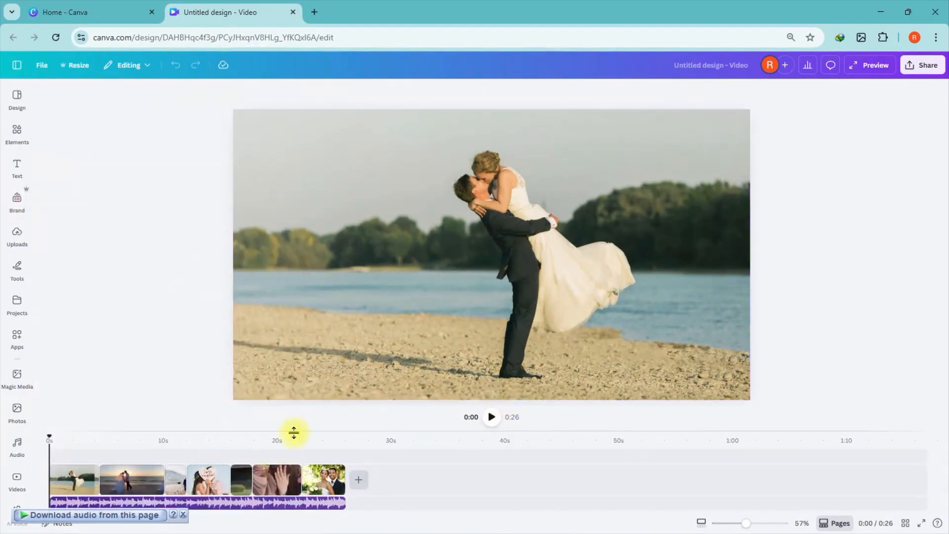
click(490, 419)
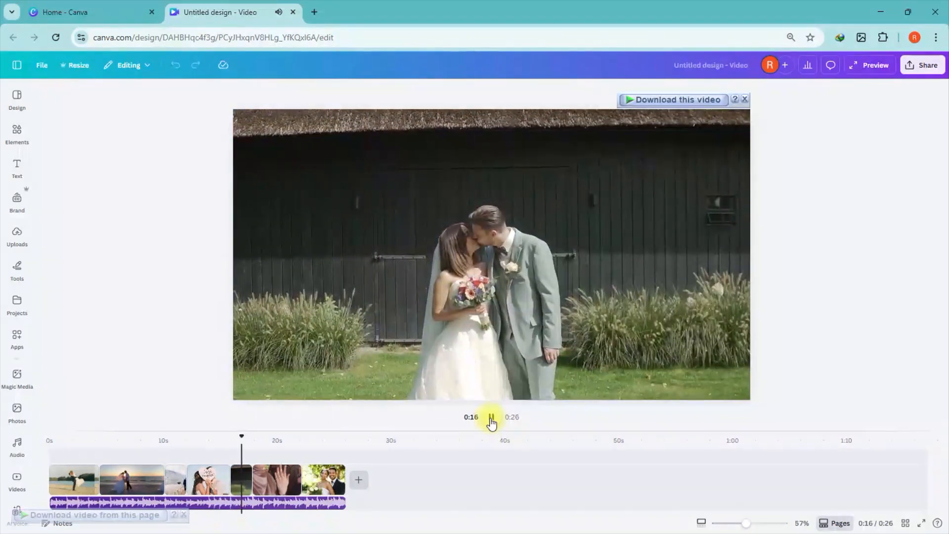
click(491, 419)
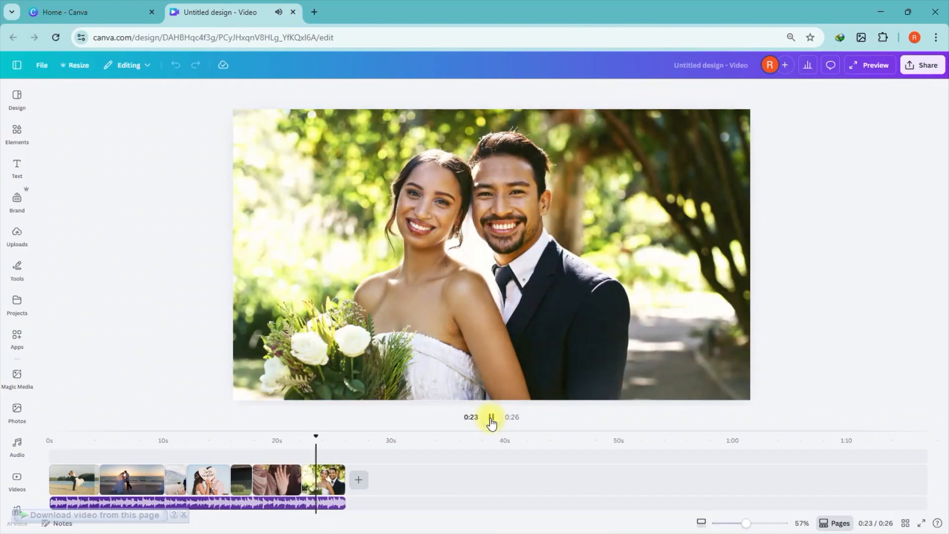
click(492, 420)
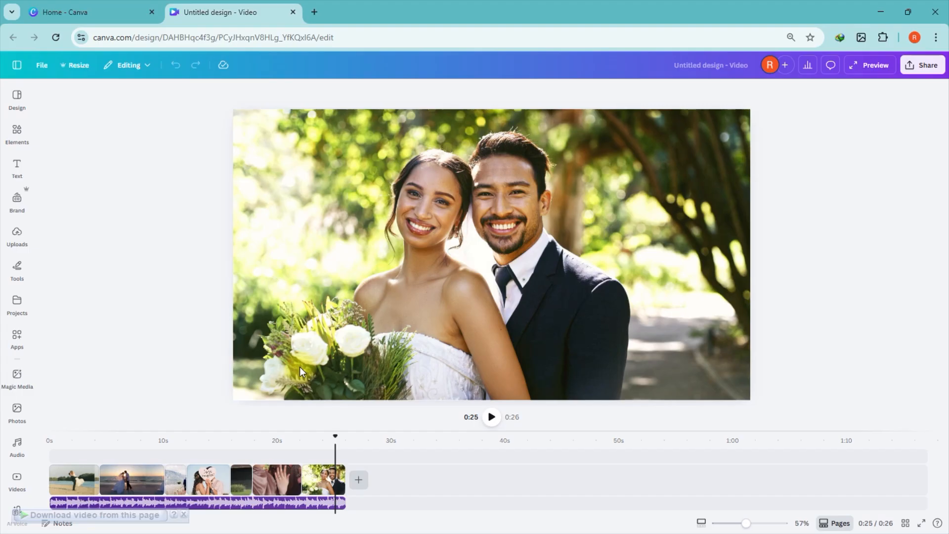
Step: Create a new landscape video design from the home page
click(69, 6)
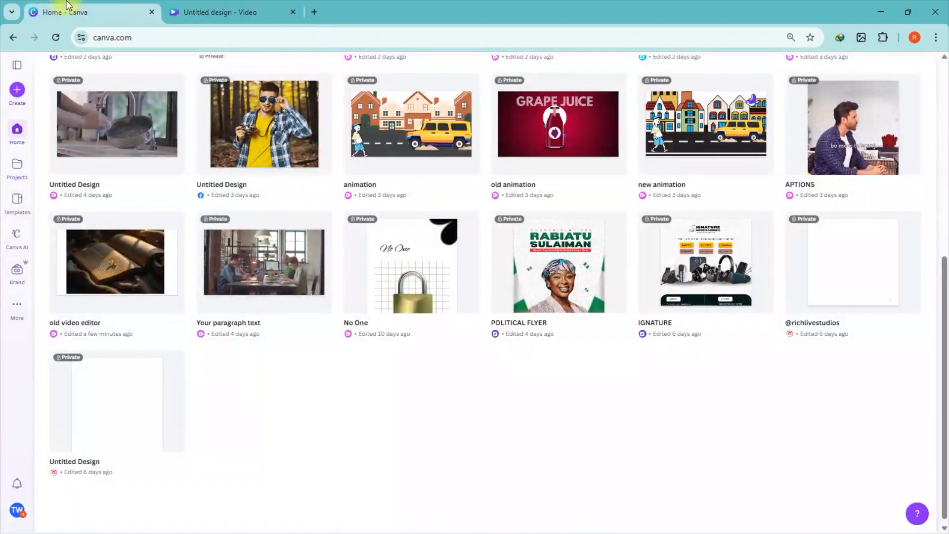
click(22, 94)
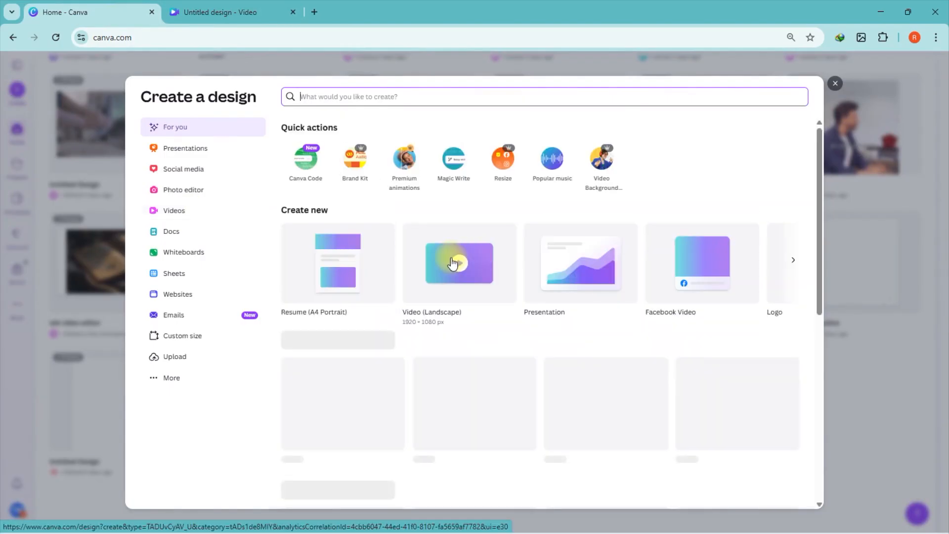
click(452, 262)
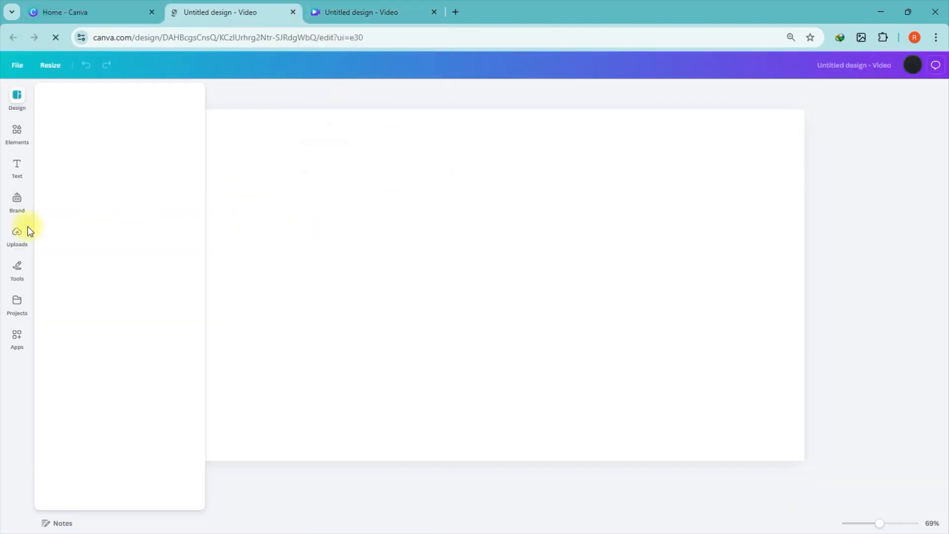
Step: Search the Photos elements category for wedding
click(17, 132)
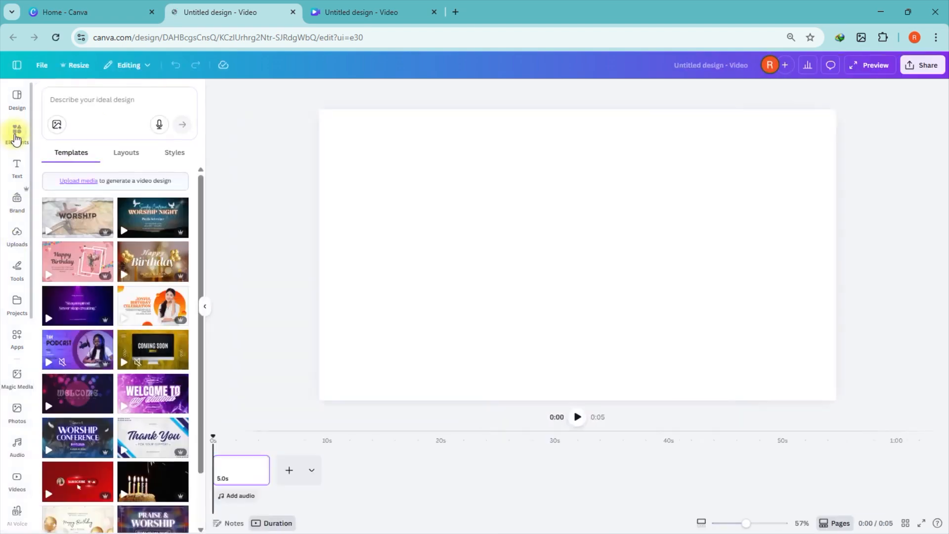
click(76, 103)
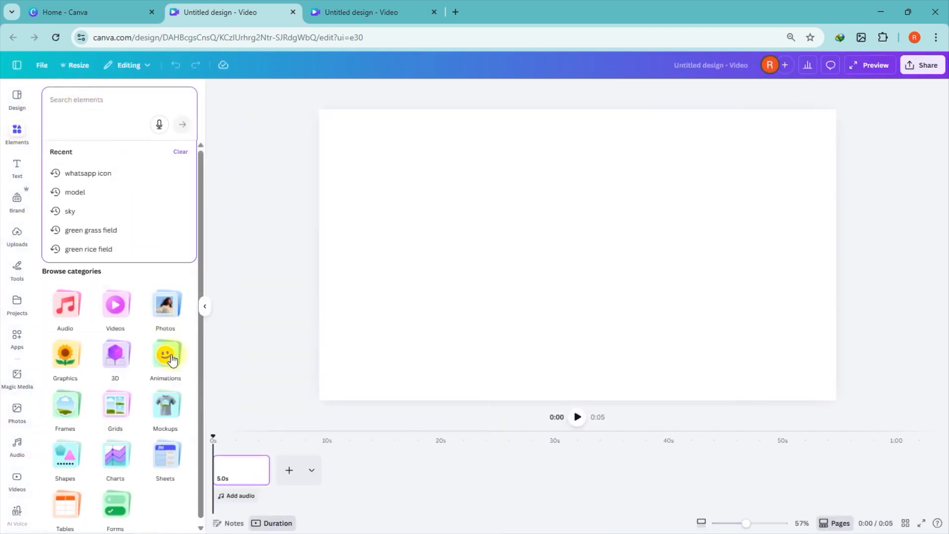
click(173, 305)
click(79, 123)
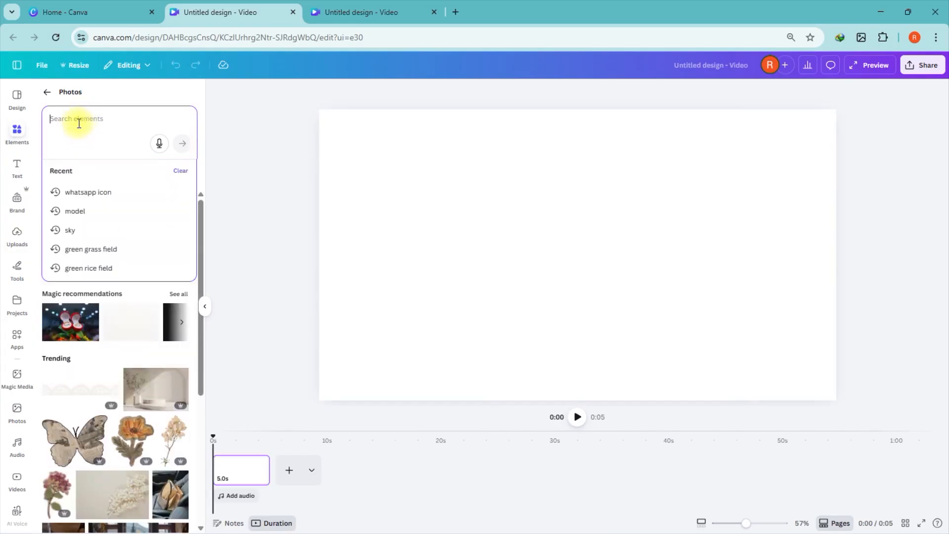
text(we)
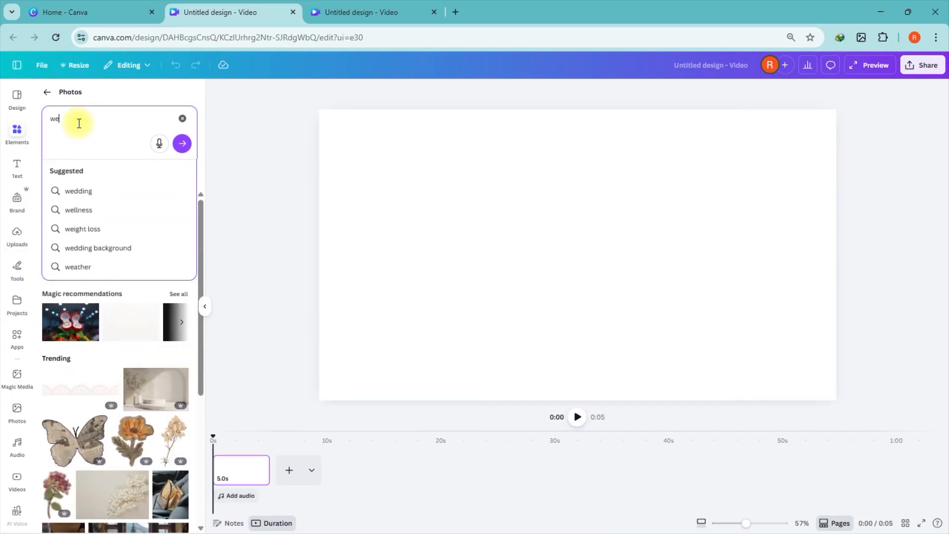
text(dding)
key(Return)
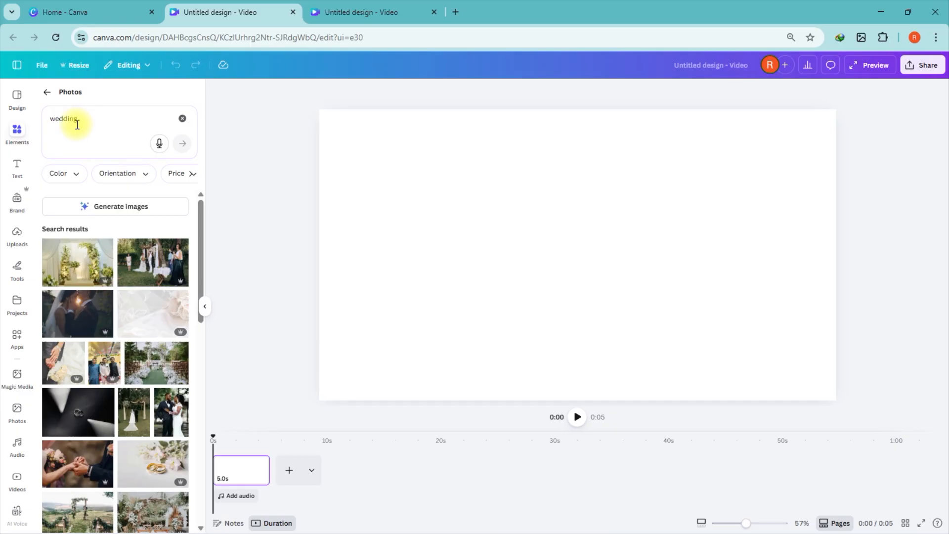
click(84, 11)
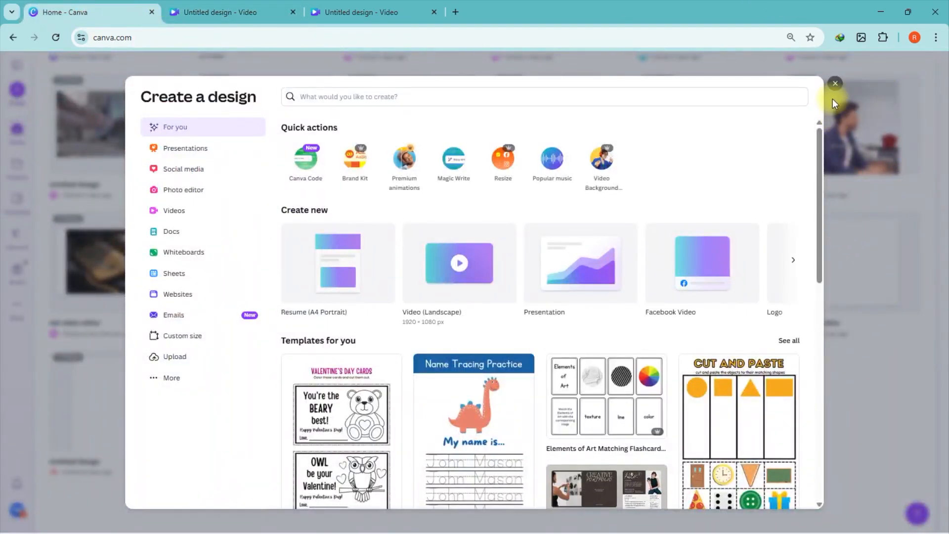
click(835, 84)
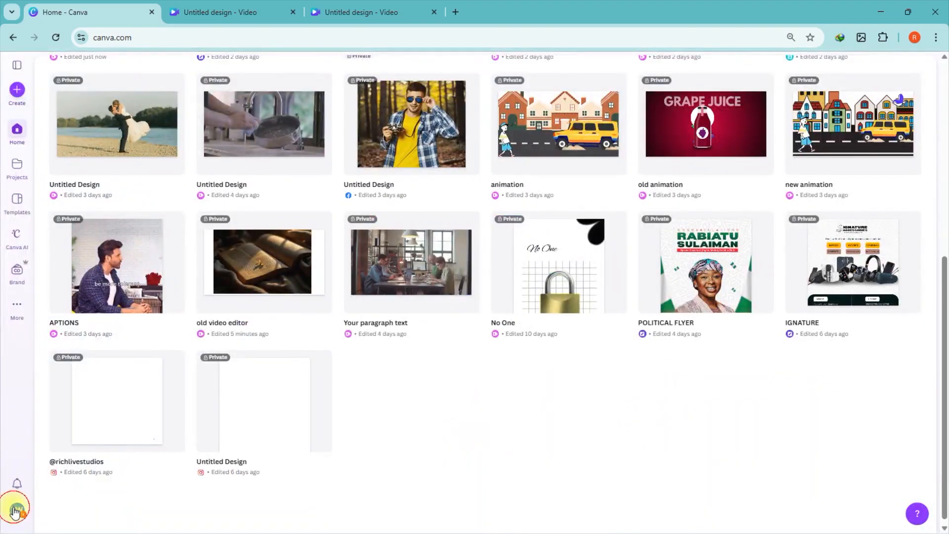
click(14, 512)
click(97, 389)
scroll(593, 336, down, 5)
click(720, 501)
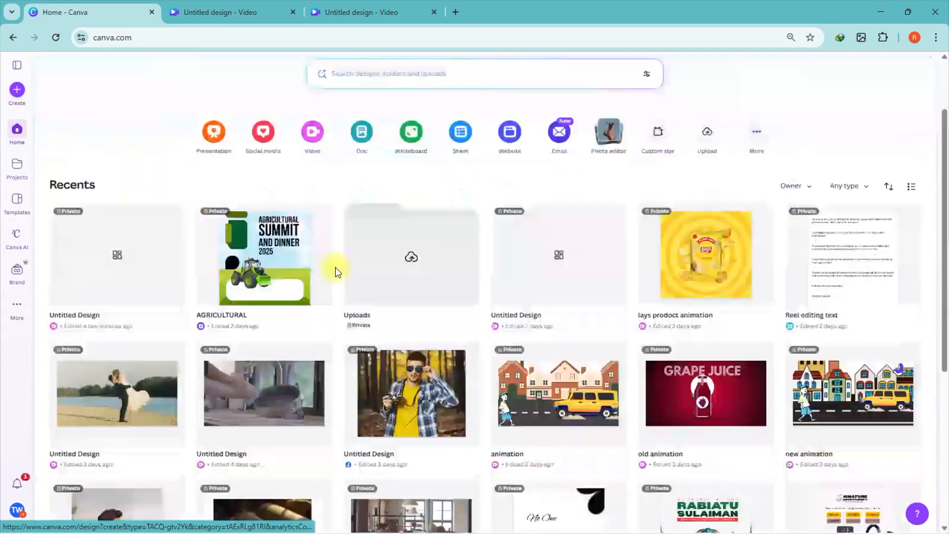
scroll(336, 267, down, 6)
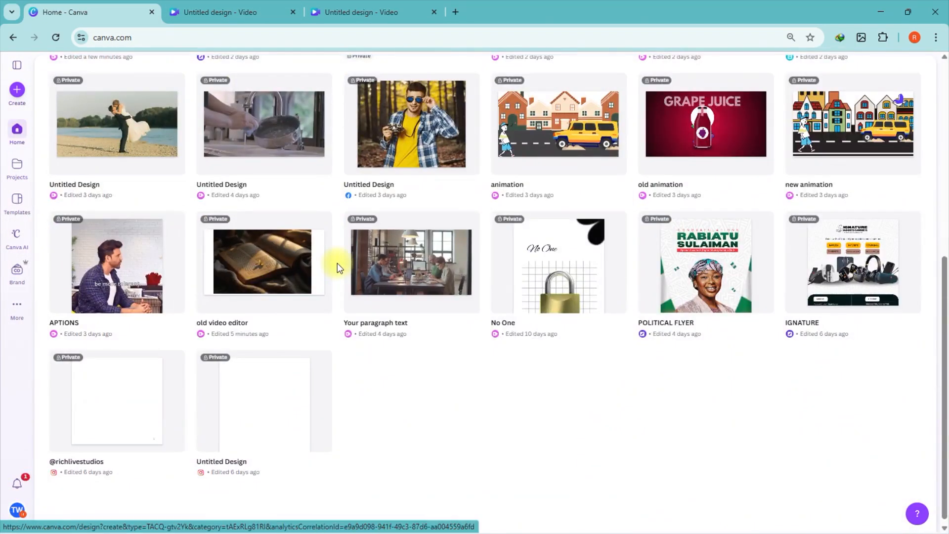
Step: Create another landscape video design and search its photo elements for wedding
click(22, 94)
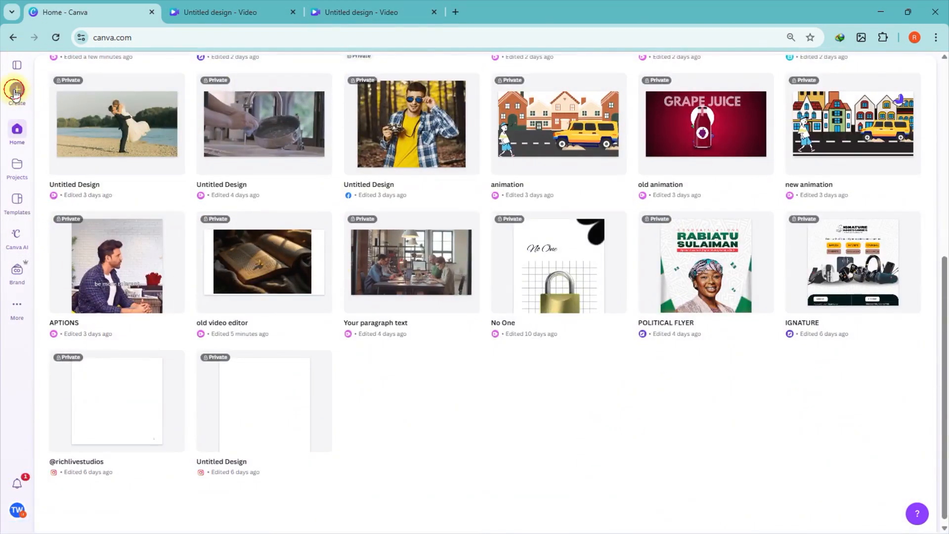
click(446, 268)
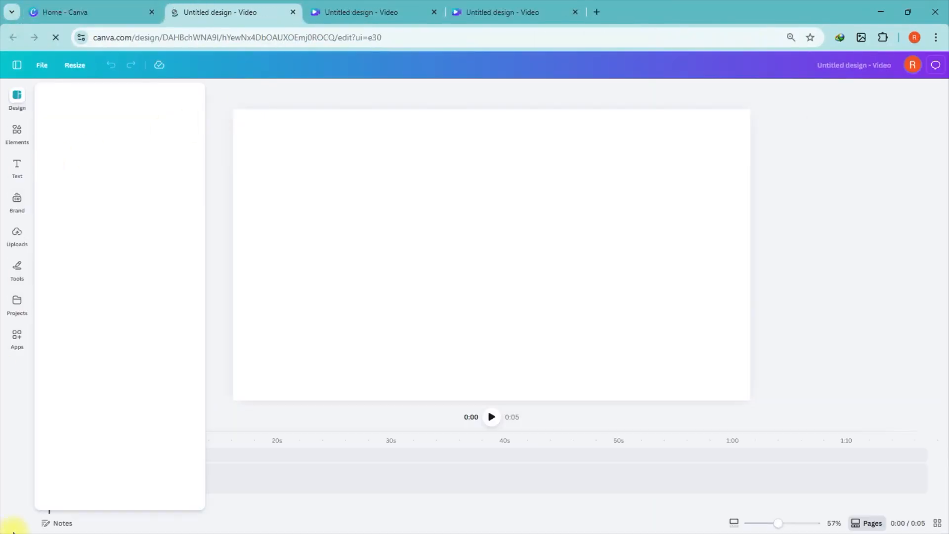
click(23, 135)
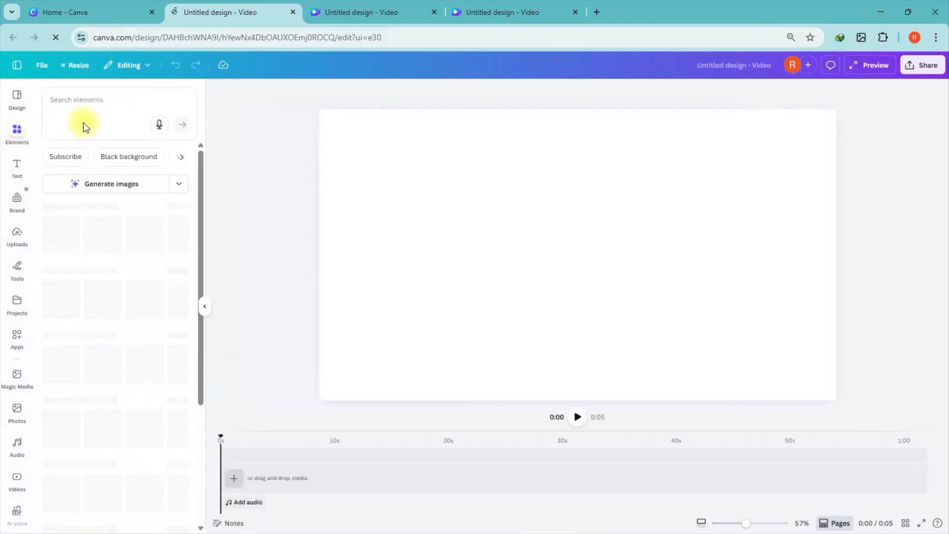
click(83, 112)
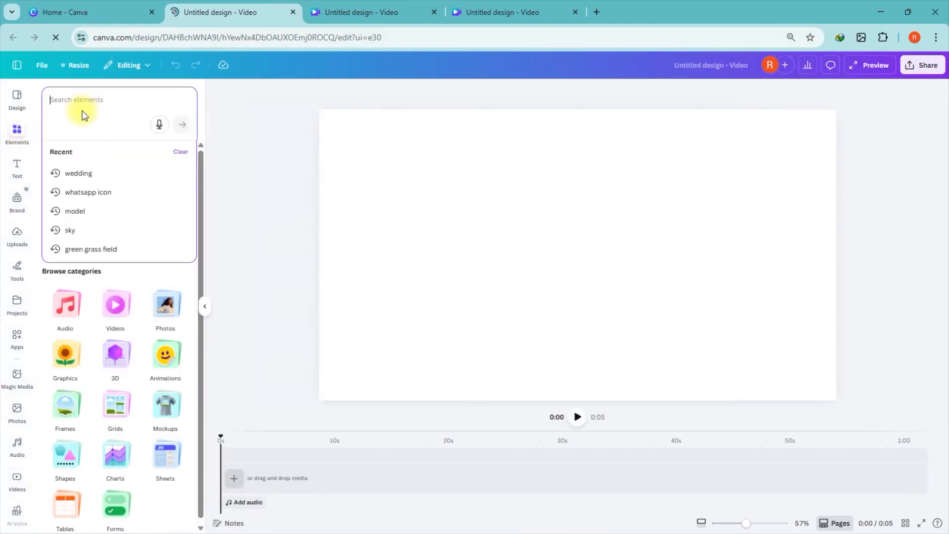
click(94, 174)
click(172, 167)
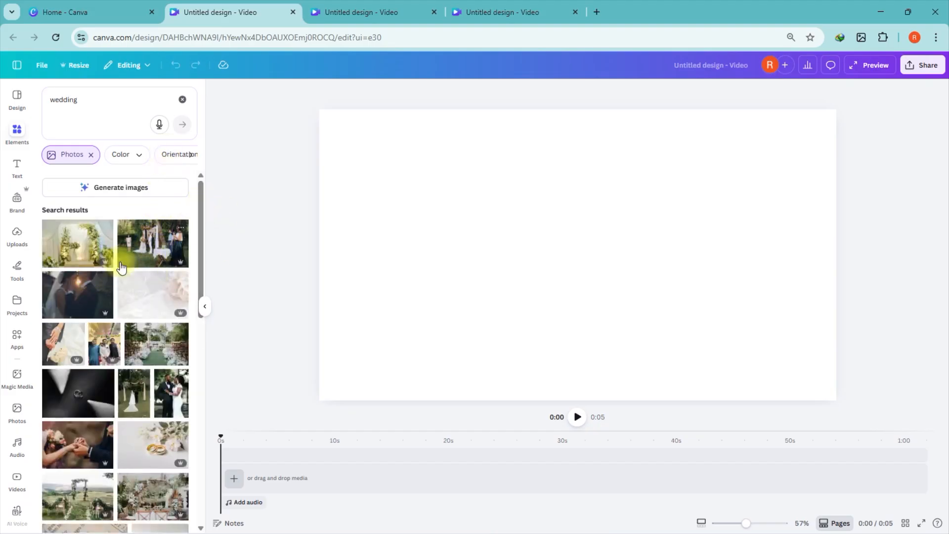
scroll(98, 186, down, 1)
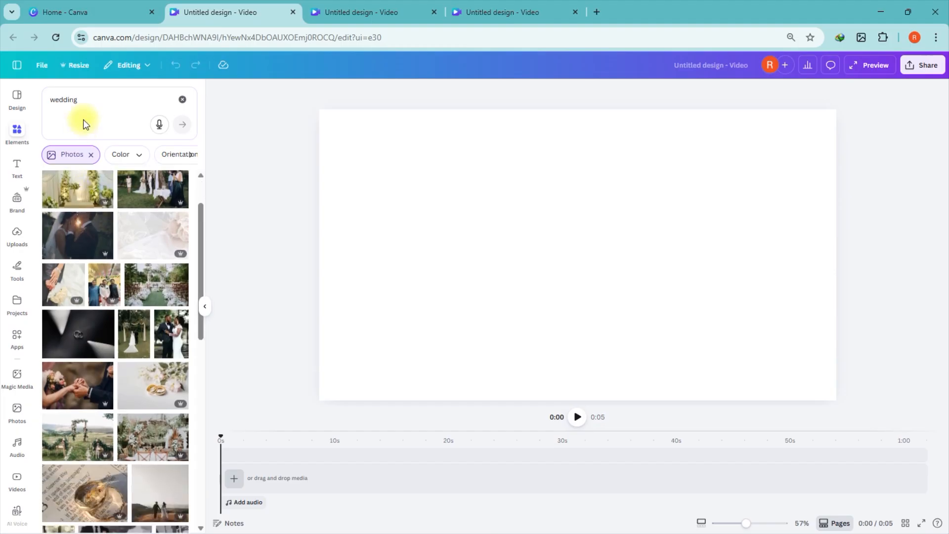
Step: Refine the photo search to wedding couples
click(93, 102)
text(cou)
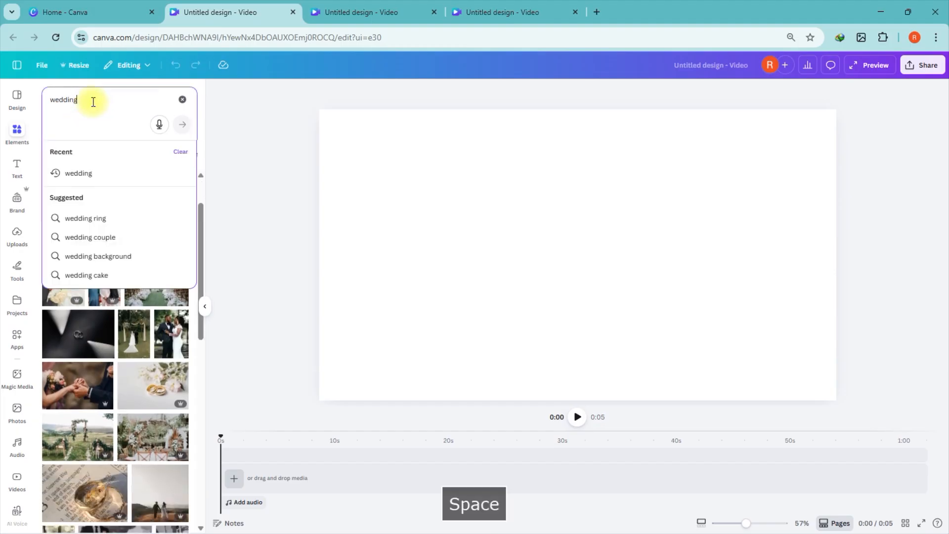
text(ples)
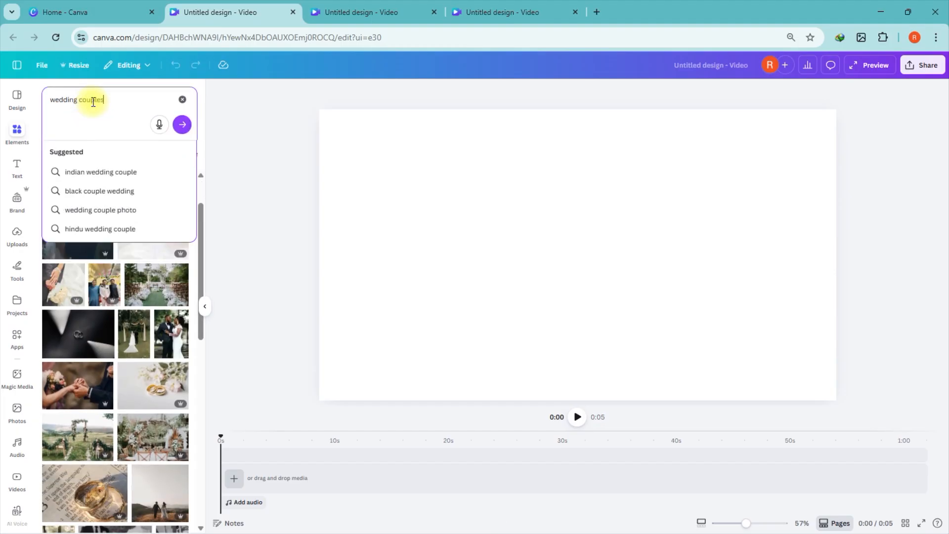
key(Return)
Step: Add two wedding couple photos to the video as the first two clips
scroll(130, 436, down, 2)
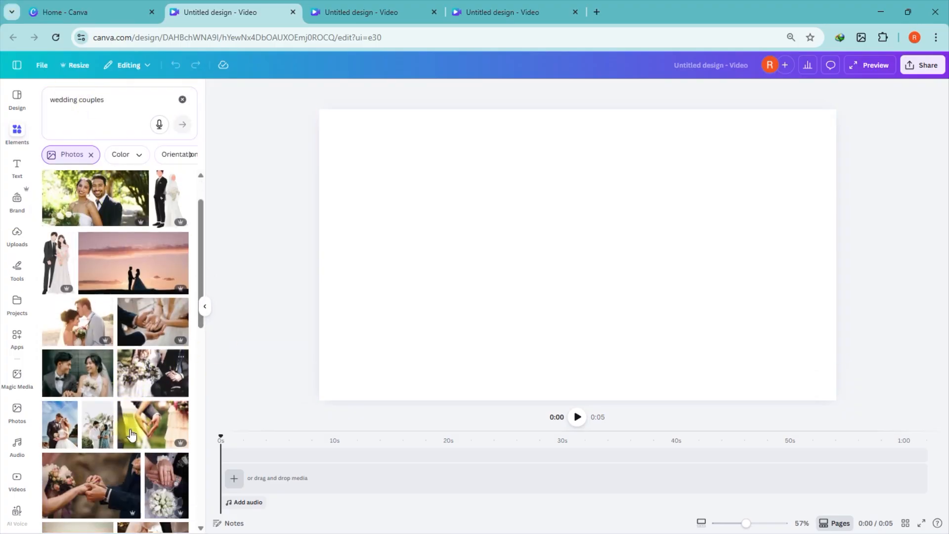
click(83, 317)
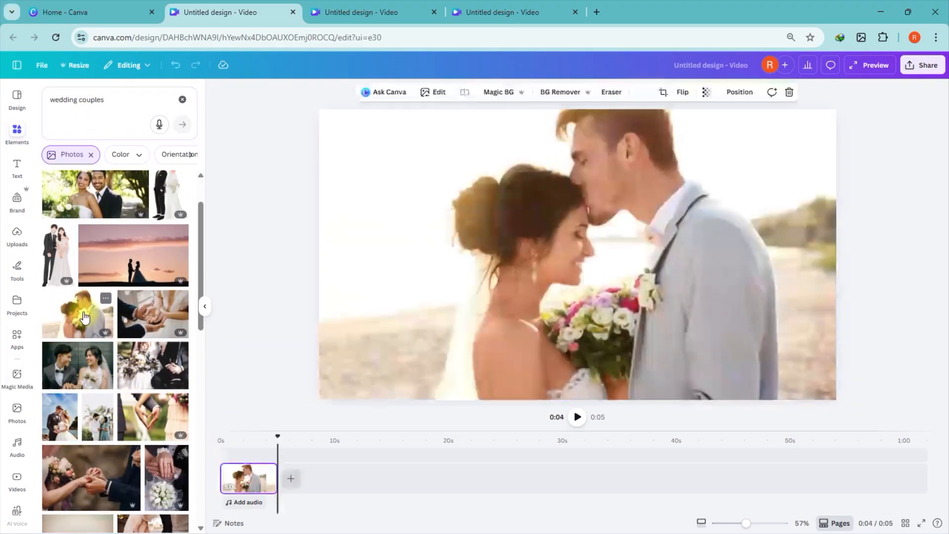
scroll(177, 318, down, 2)
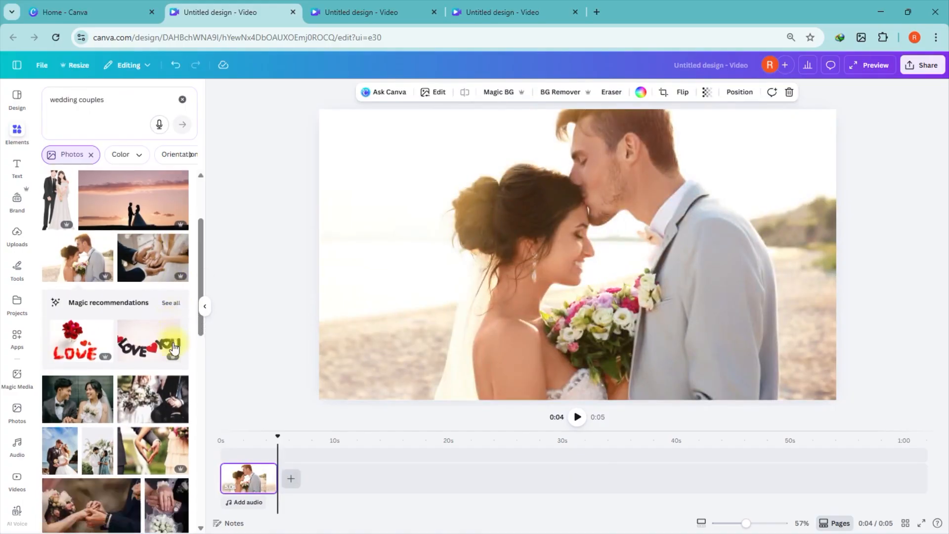
click(68, 343)
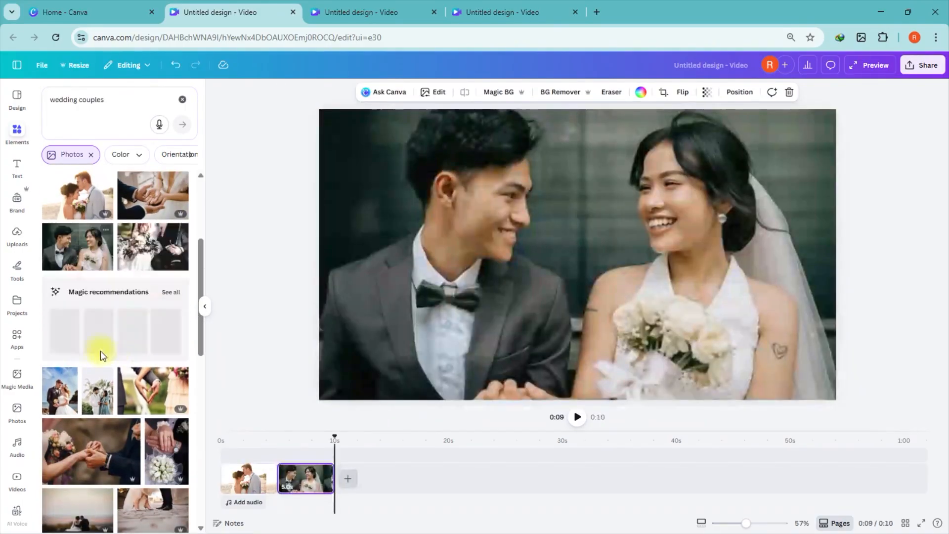
Step: Filter the wedding couples photo results to horizontal orientation
scroll(100, 351, down, 3)
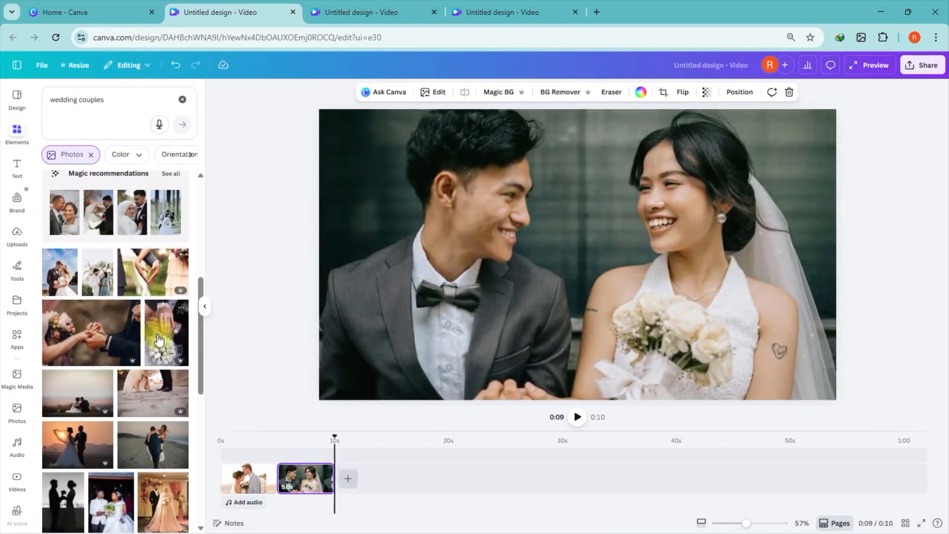
scroll(158, 340, down, 1)
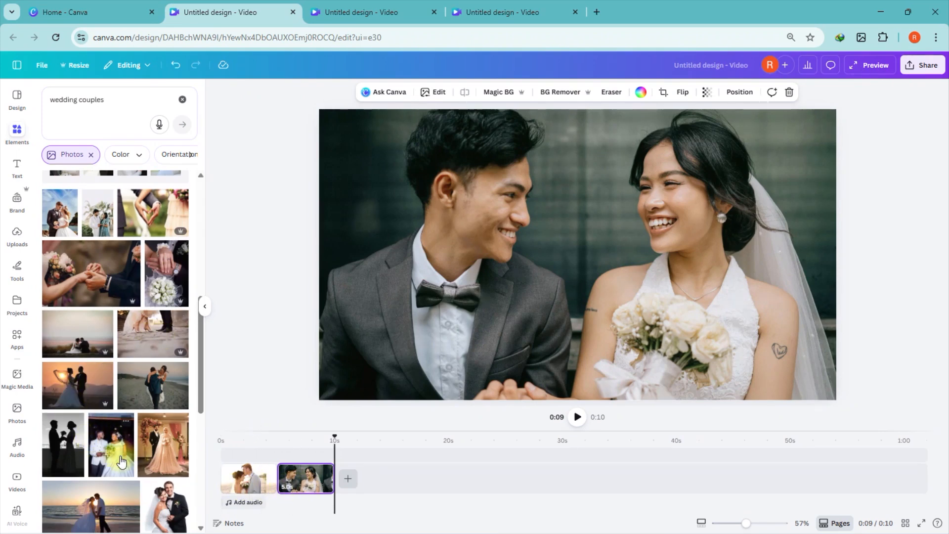
scroll(118, 460, down, 1)
scroll(99, 450, up, 5)
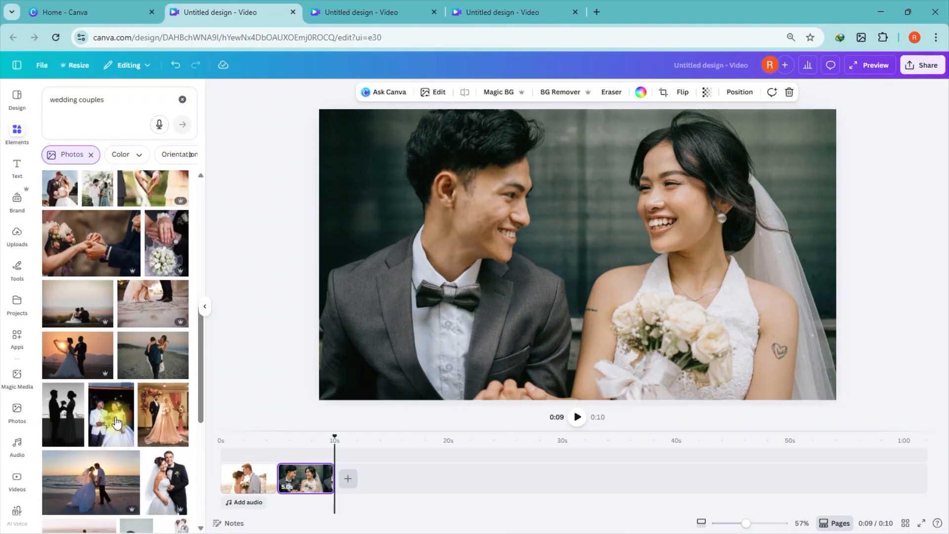
click(169, 155)
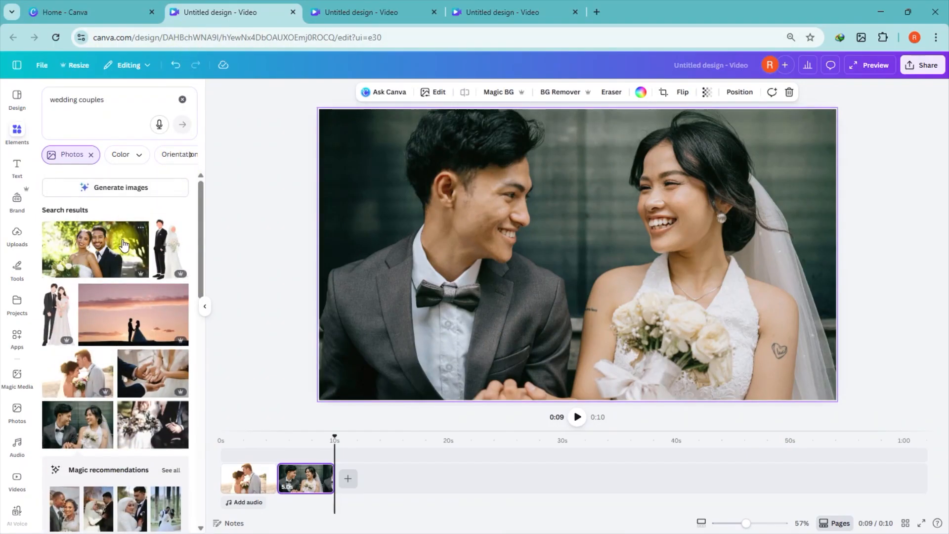
click(192, 156)
click(79, 155)
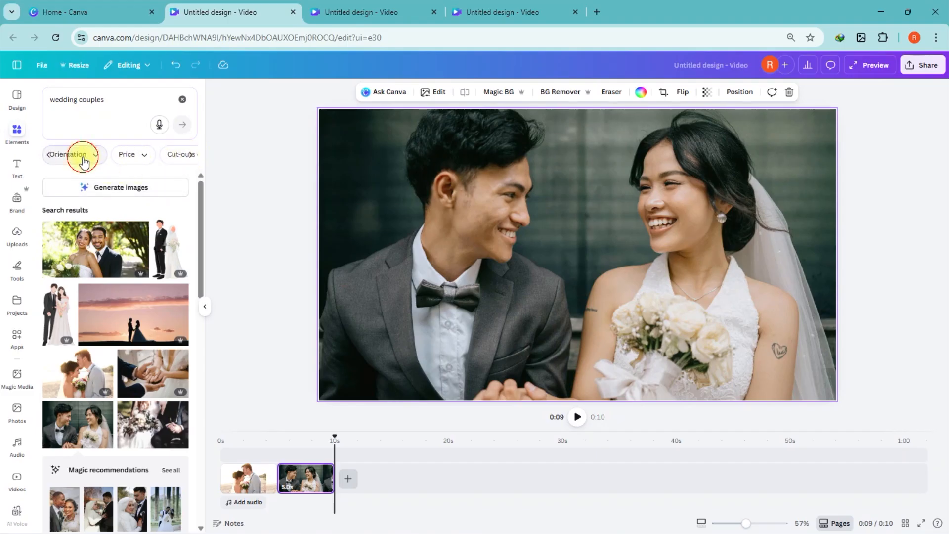
click(77, 217)
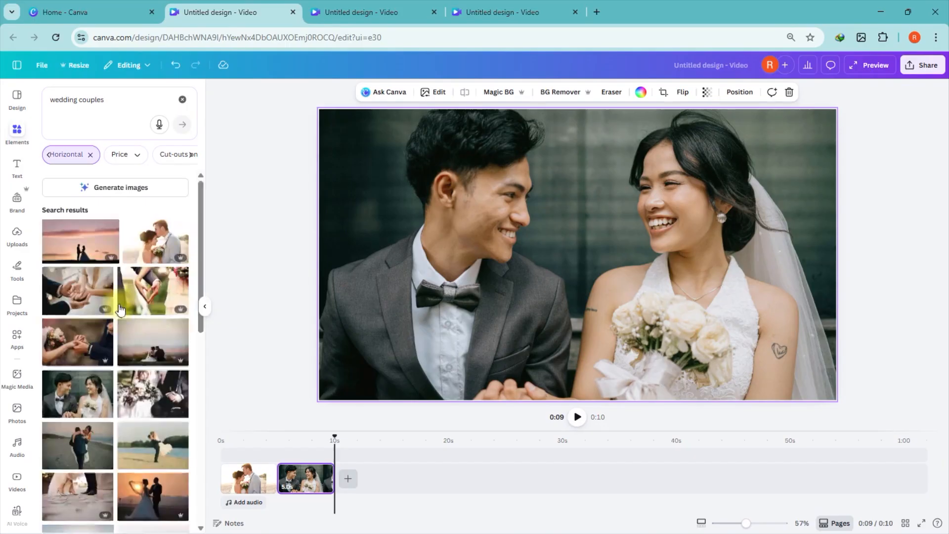
Step: Add two more horizontal wedding couple photos as the third and fourth clips
scroll(133, 318, down, 5)
click(148, 327)
scroll(144, 346, down, 3)
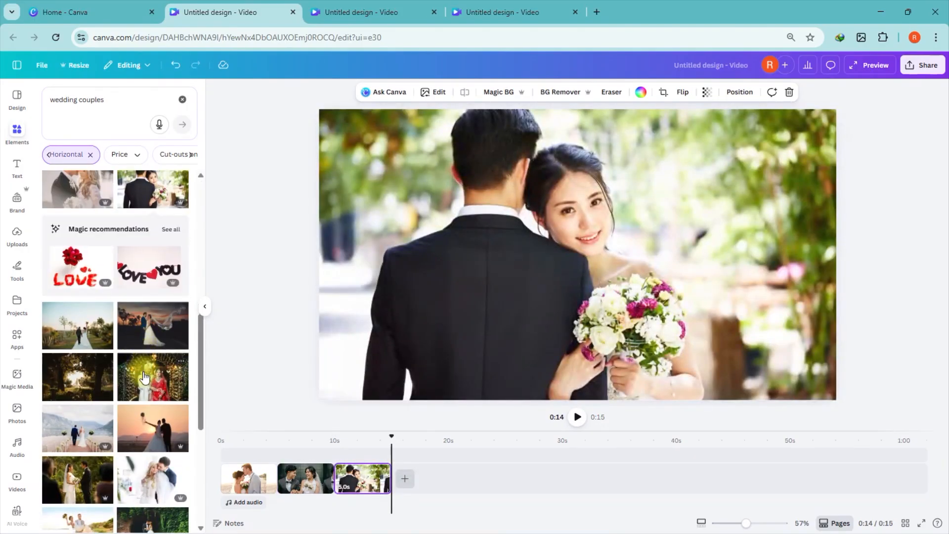
click(143, 363)
scroll(138, 366, down, 2)
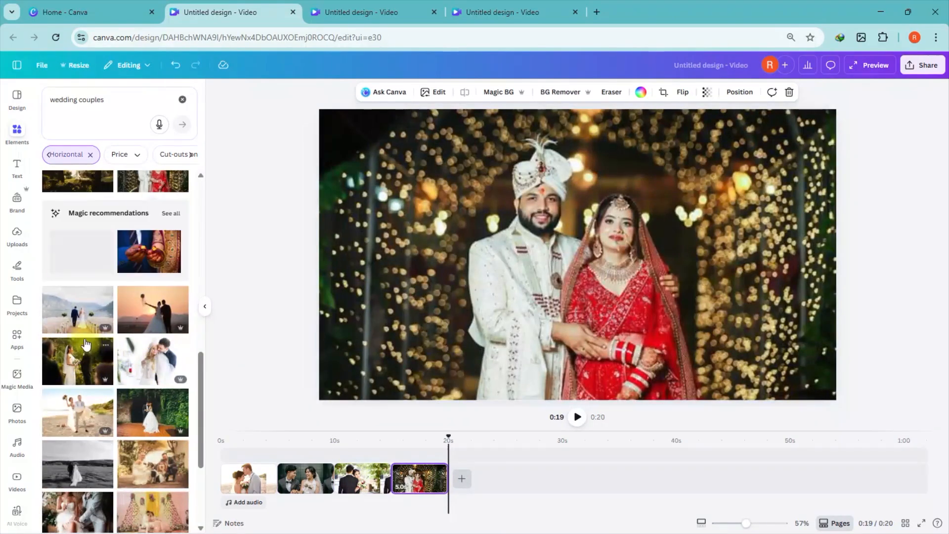
Step: Add two more wedding couple photos as the fifth and sixth clips of the video
click(79, 357)
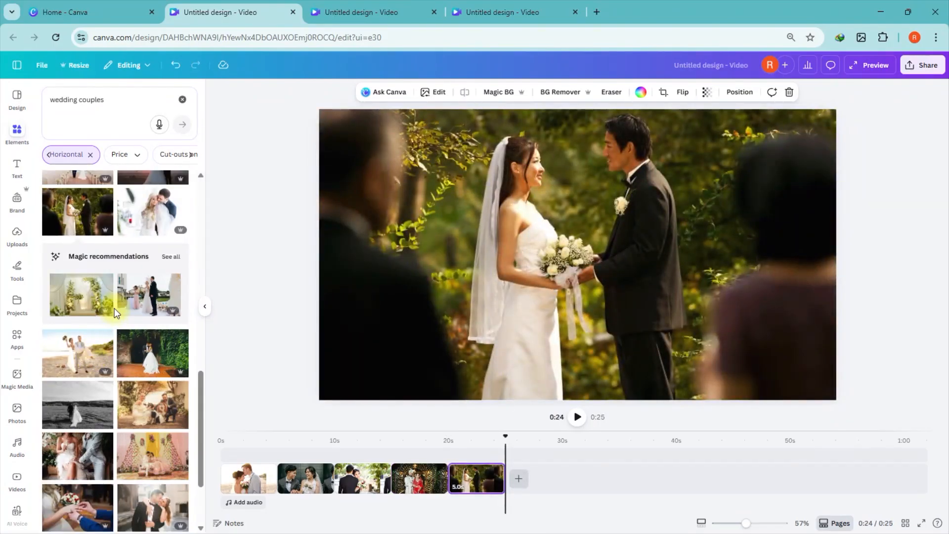
scroll(114, 308, up, 5)
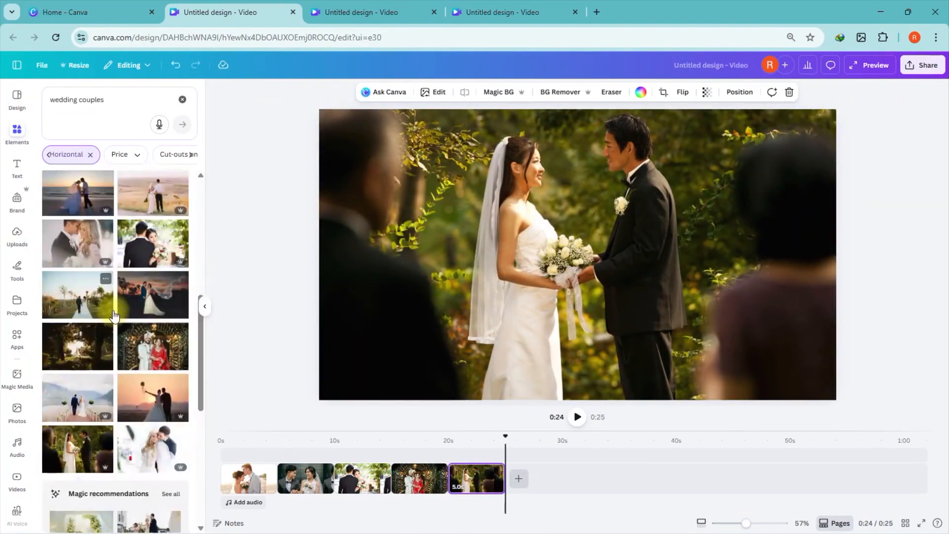
scroll(114, 316, down, 2)
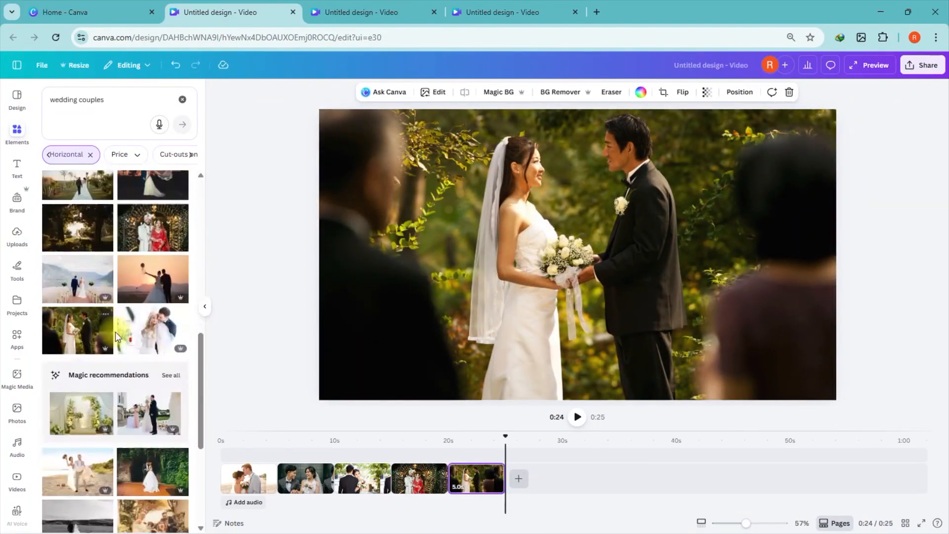
click(148, 415)
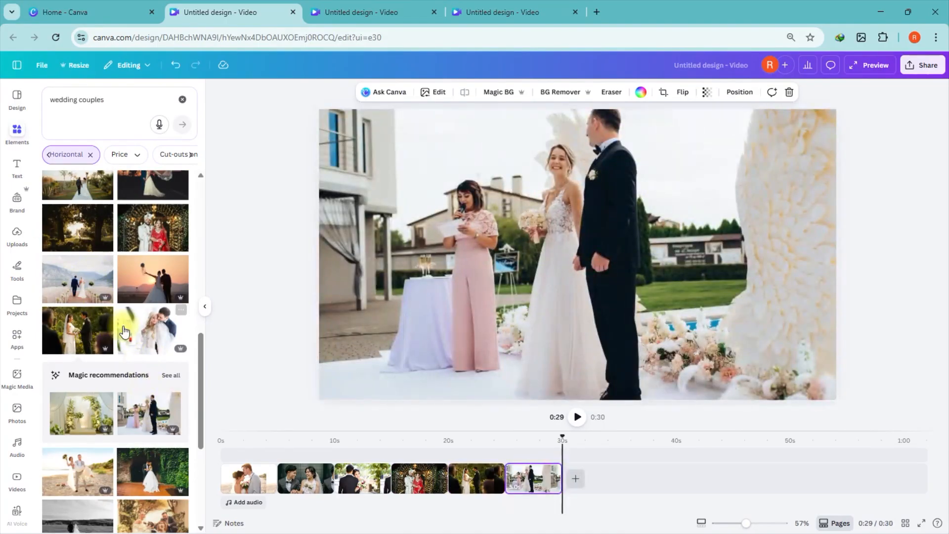
Step: Clear the search and search the Videos category for wedding couples
click(182, 97)
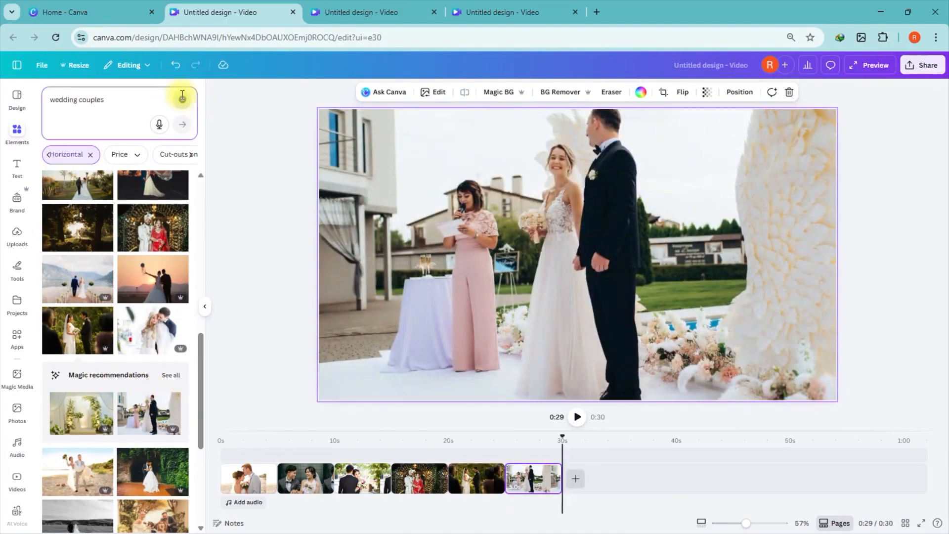
click(182, 98)
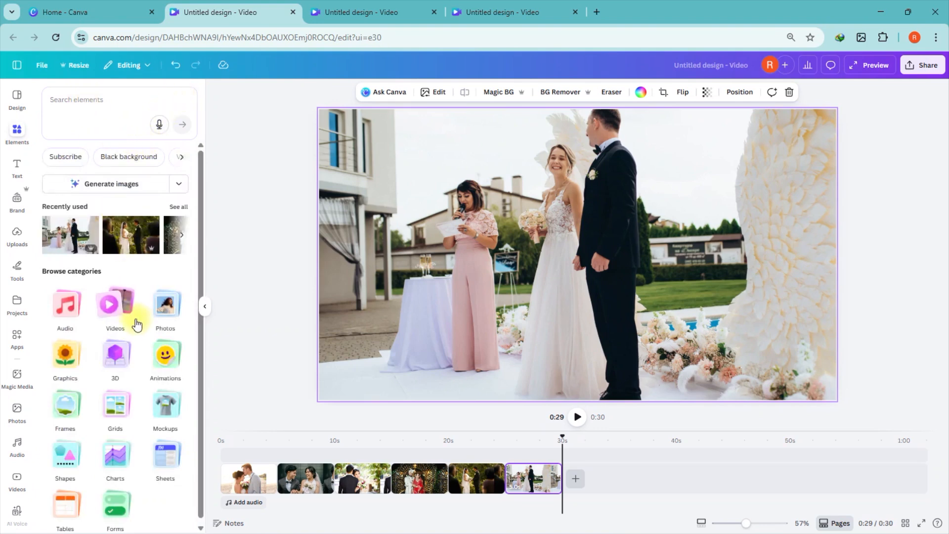
click(118, 305)
click(78, 112)
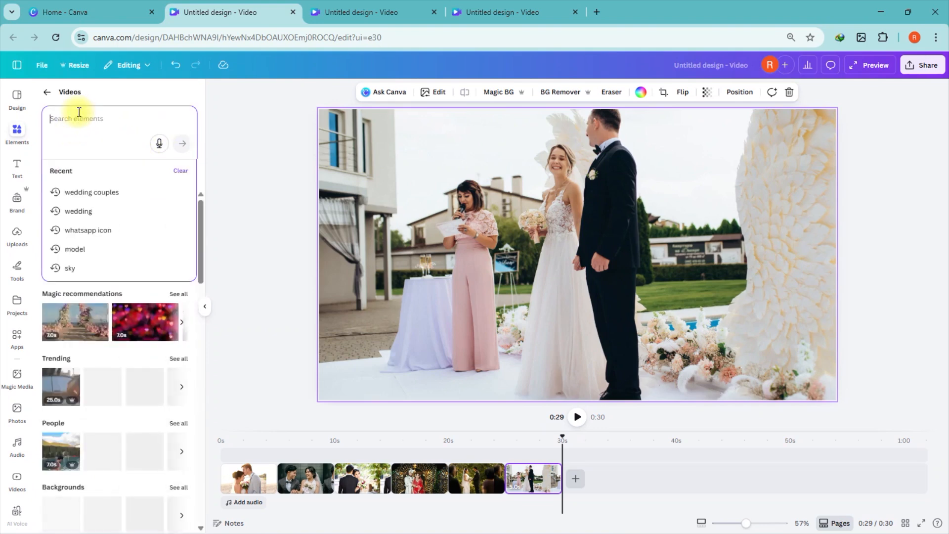
click(114, 192)
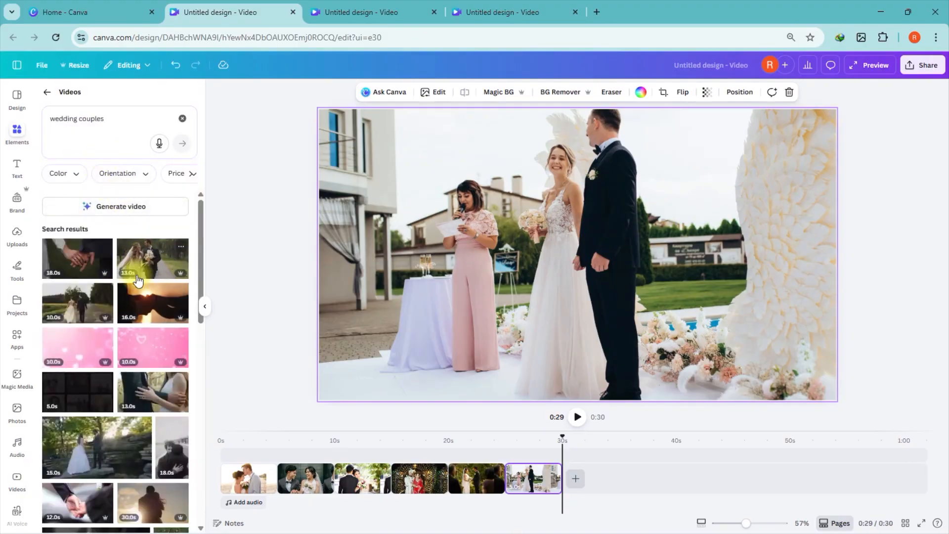
Step: Add a wedding couple video clip, trim it to 5 seconds and move it to the third position
scroll(138, 341, down, 2)
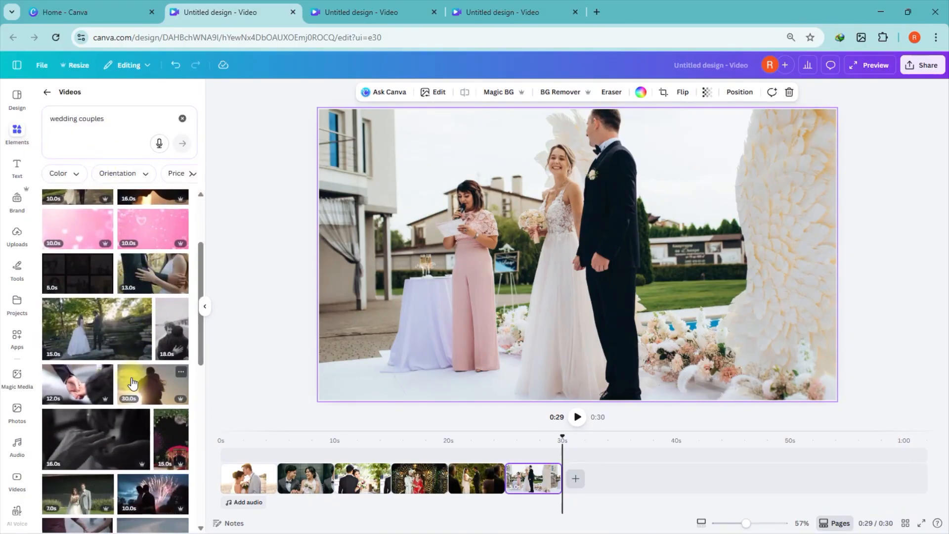
scroll(132, 385, down, 1)
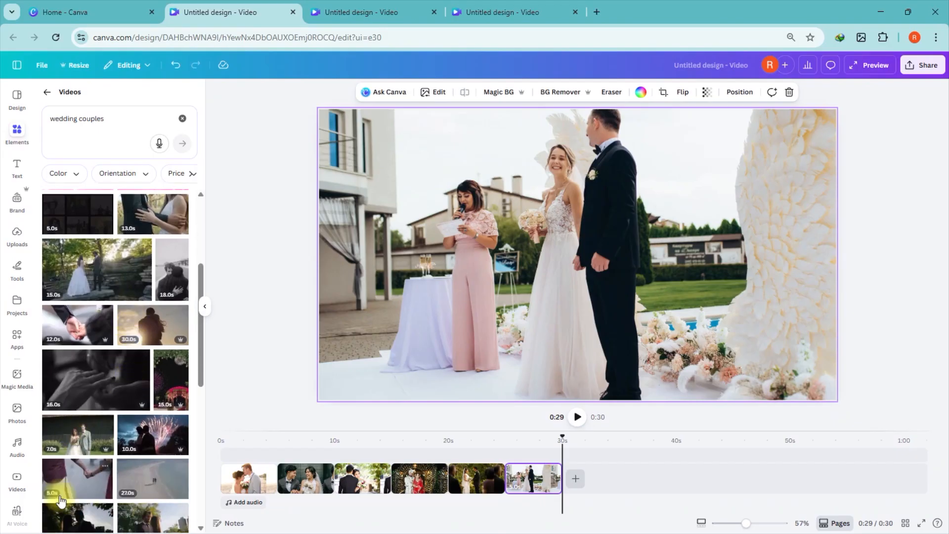
click(71, 449)
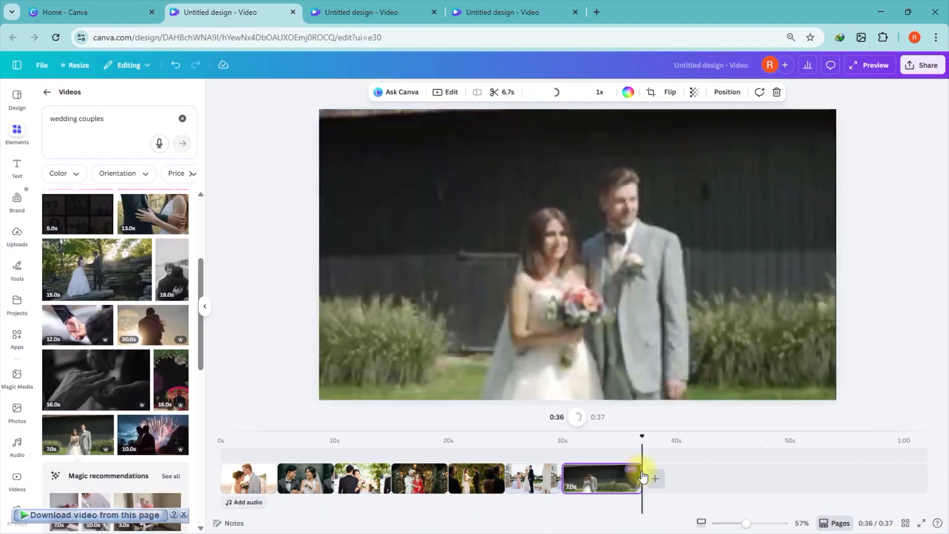
drag(636, 476, 509, 486)
drag(536, 484, 363, 480)
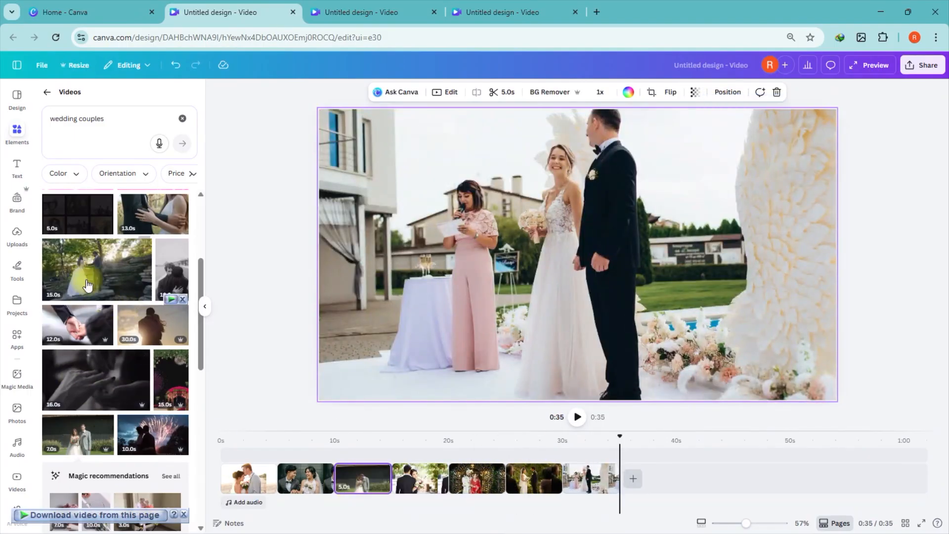
Step: Add a sunset couple video clip to the end of the timeline and trim it to 5 seconds
scroll(88, 284, down, 3)
click(147, 432)
drag(742, 486, 676, 487)
Step: Add a couple walking video clip to the end of the timeline and trim it to 5 seconds
scroll(99, 396, down, 5)
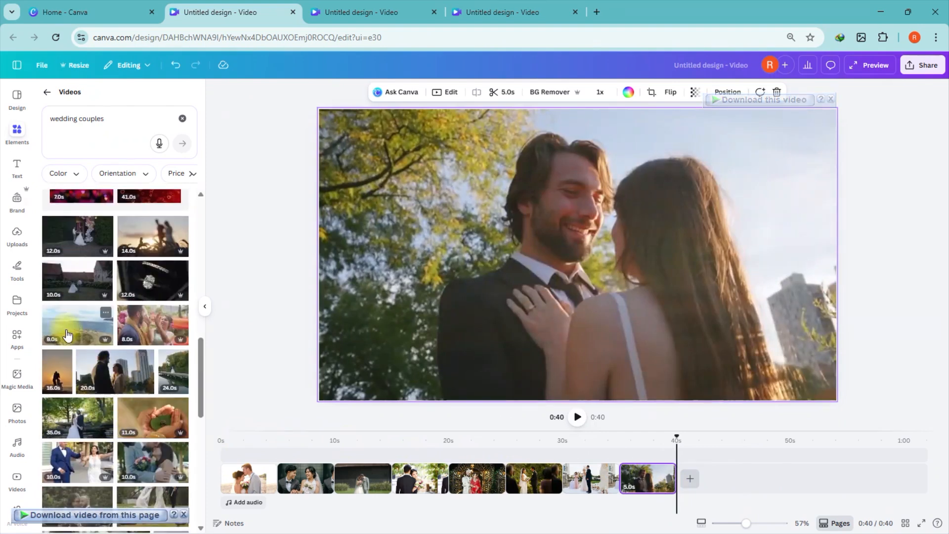
click(74, 281)
drag(789, 485, 729, 492)
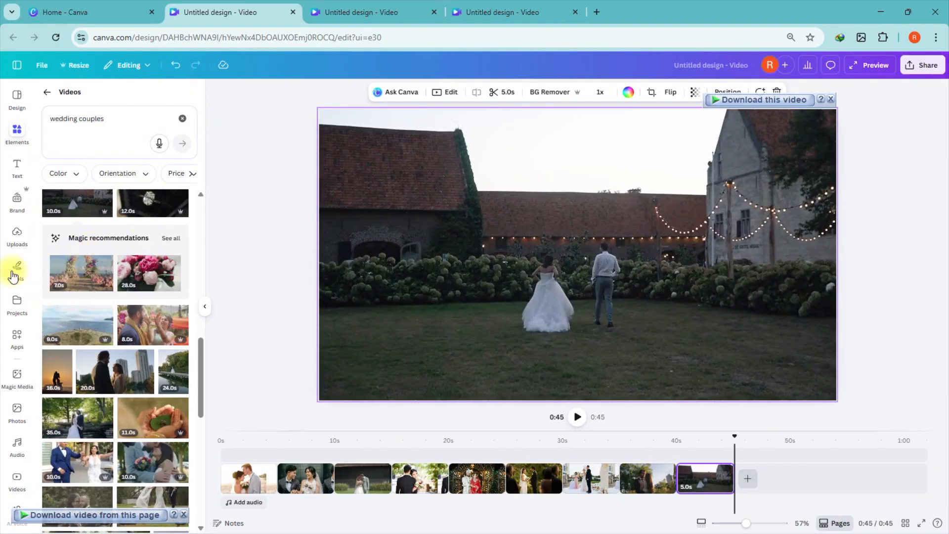
Step: Search Photos for wedding couple and add three more couple photos to the end of the timeline
click(16, 410)
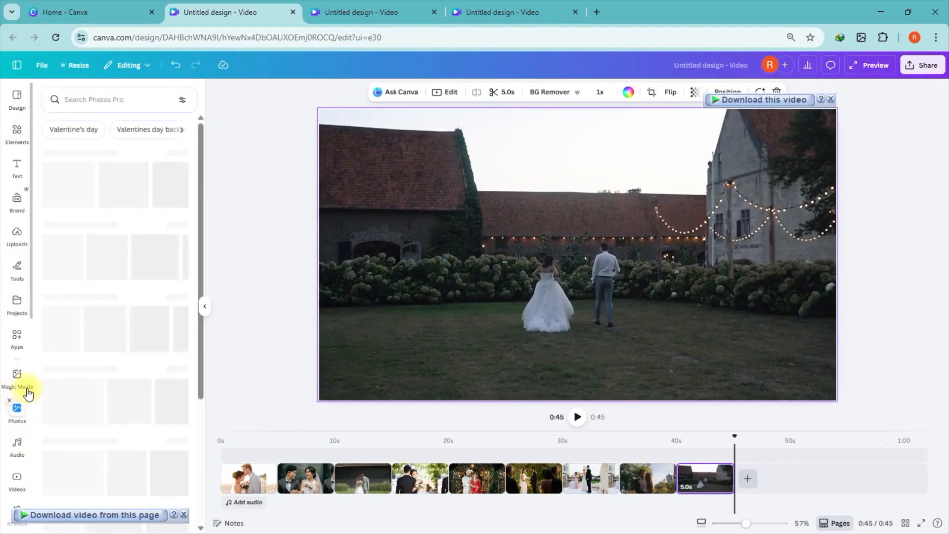
click(73, 99)
click(81, 146)
scroll(131, 324, down, 3)
scroll(129, 320, up, 6)
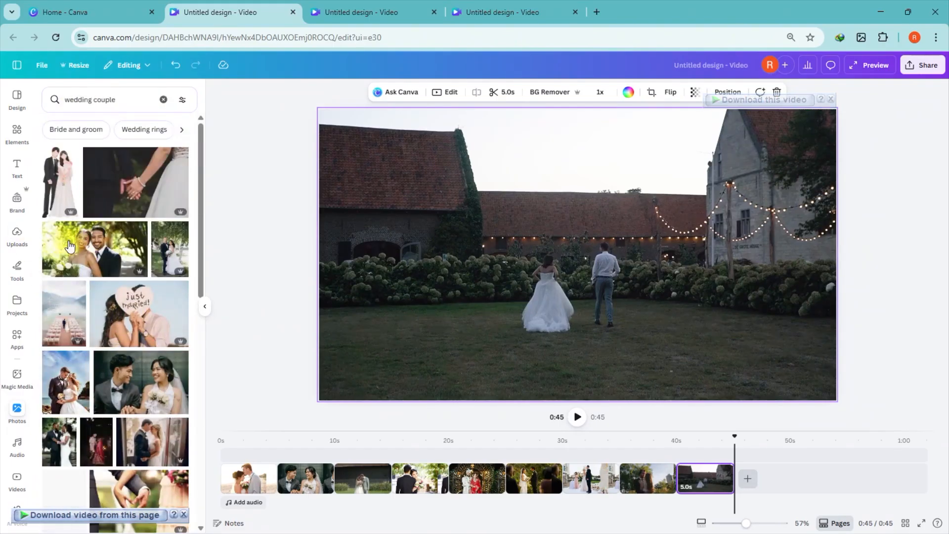
click(127, 316)
click(101, 263)
scroll(94, 268, down, 10)
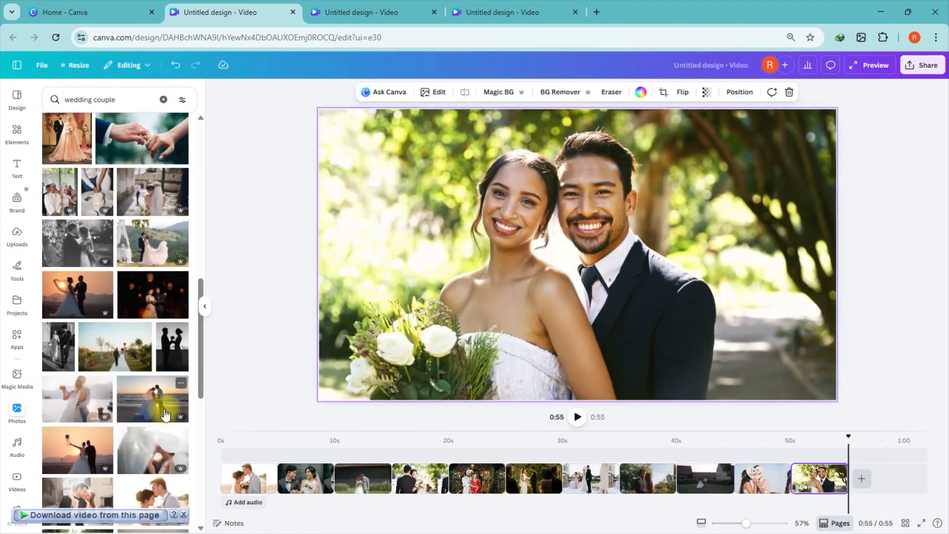
click(163, 407)
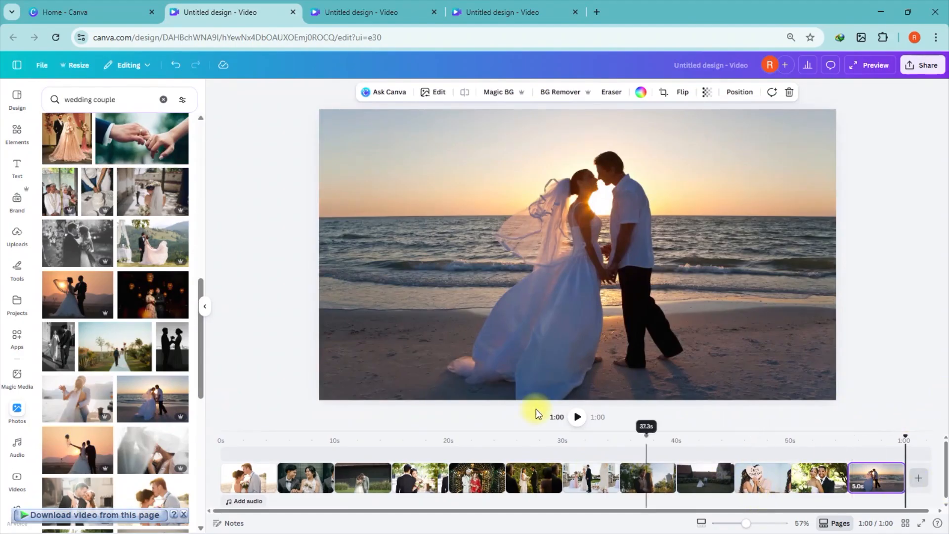
Step: Return the playhead to the start and search the audio library for wedding music
drag(557, 429, 547, 383)
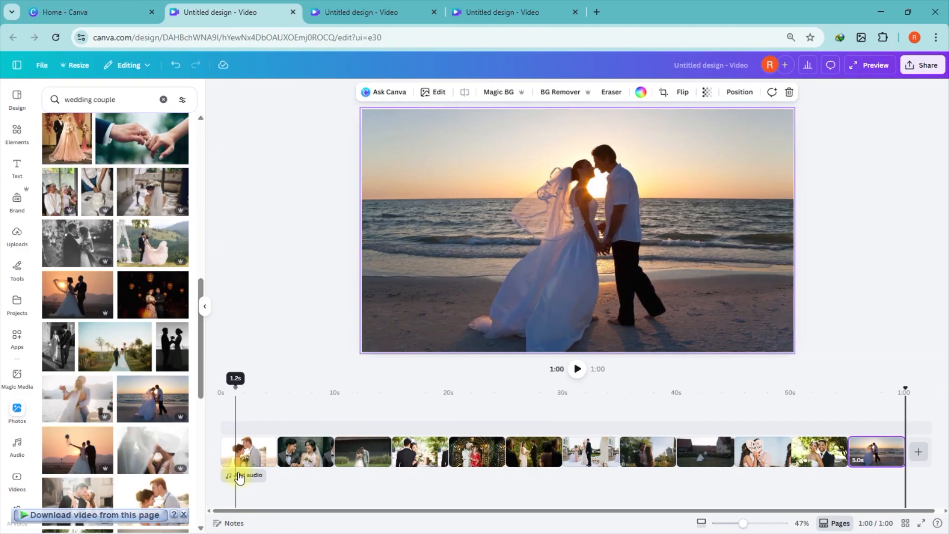
click(221, 390)
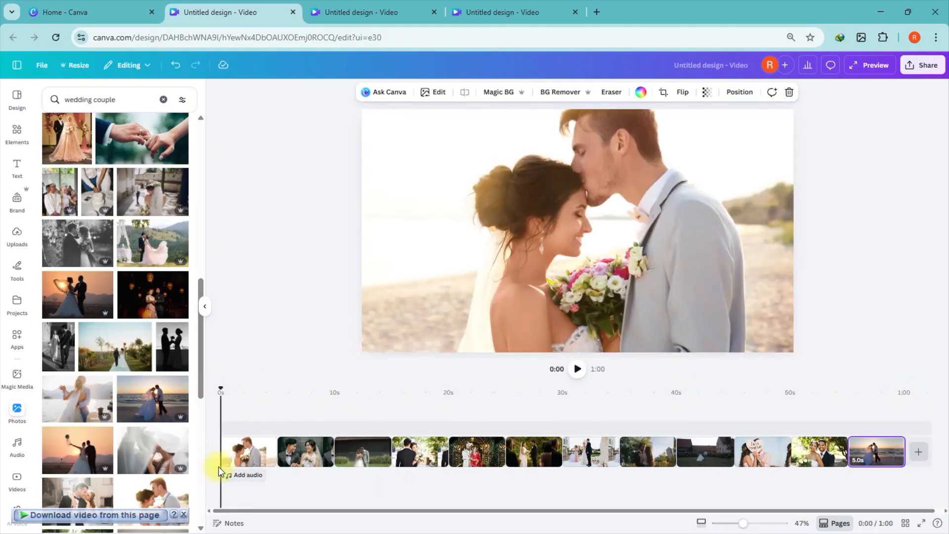
click(245, 475)
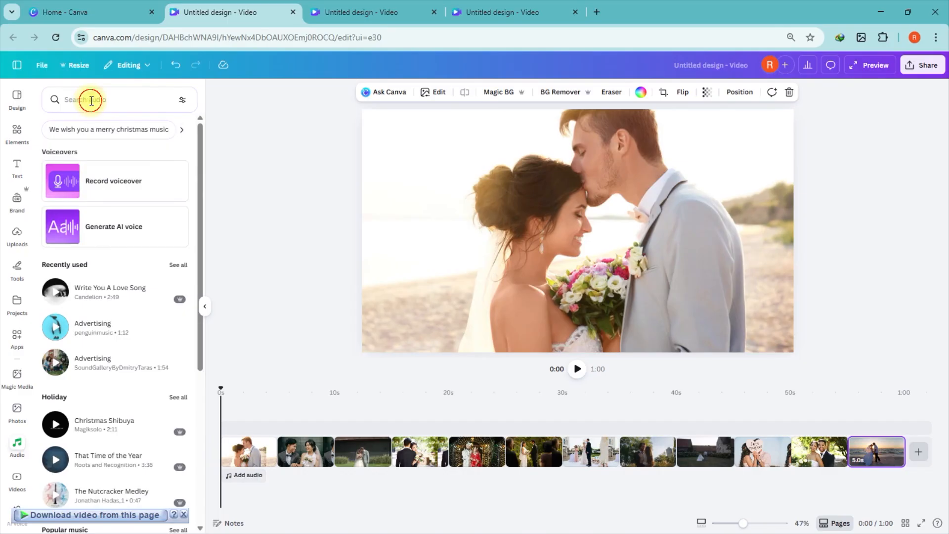
click(91, 100)
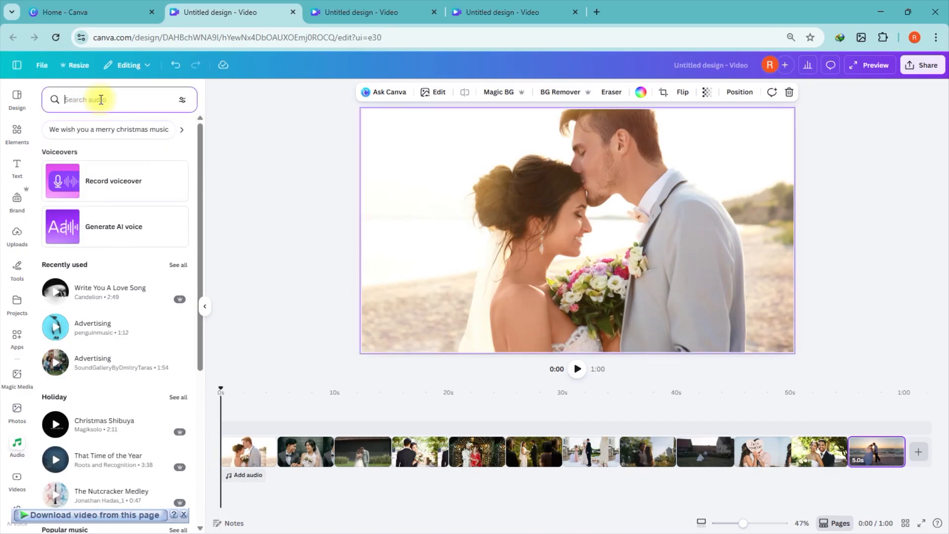
text(wedding)
key(Return)
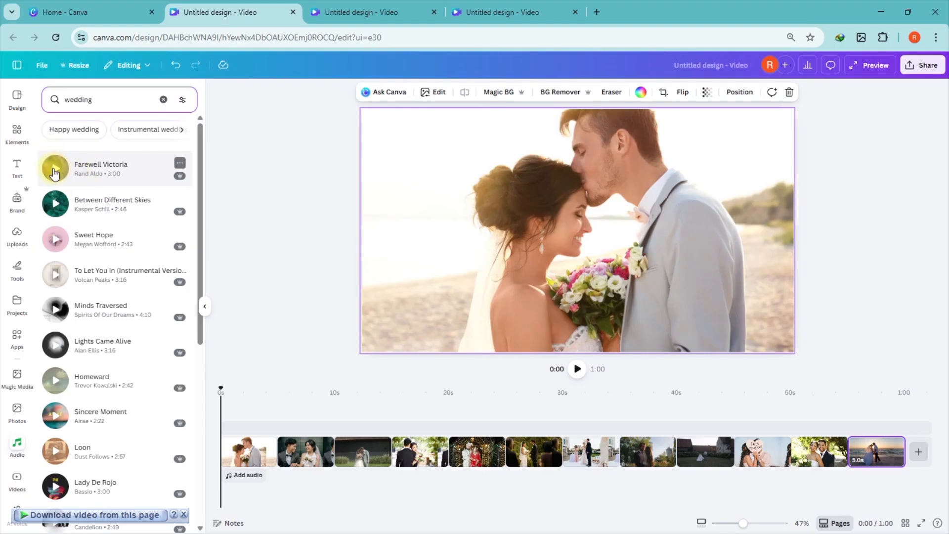
Step: Preview several wedding music tracks from the search results
click(54, 171)
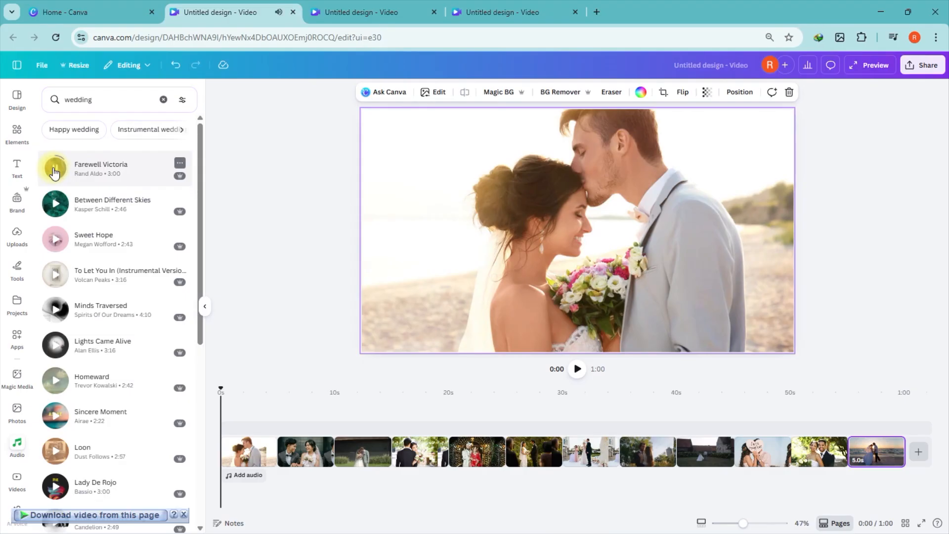
click(56, 204)
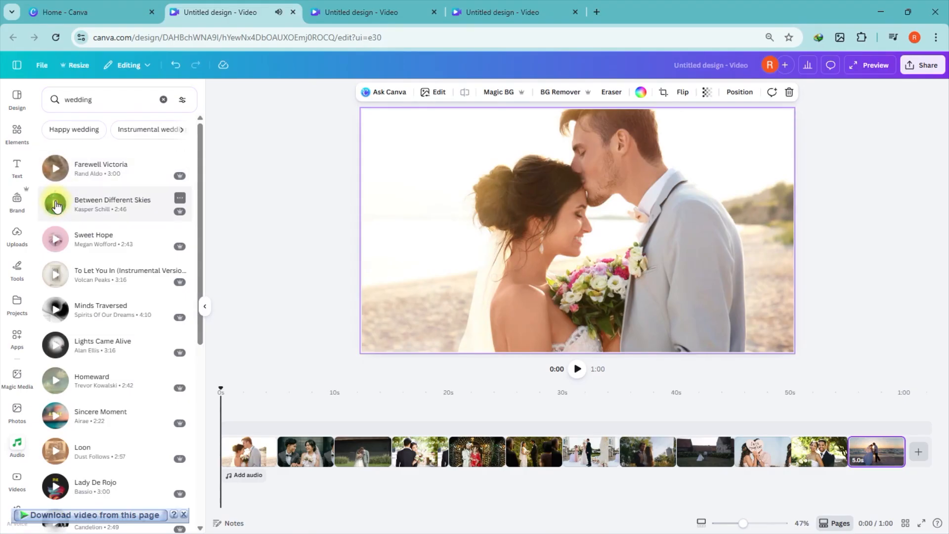
click(54, 240)
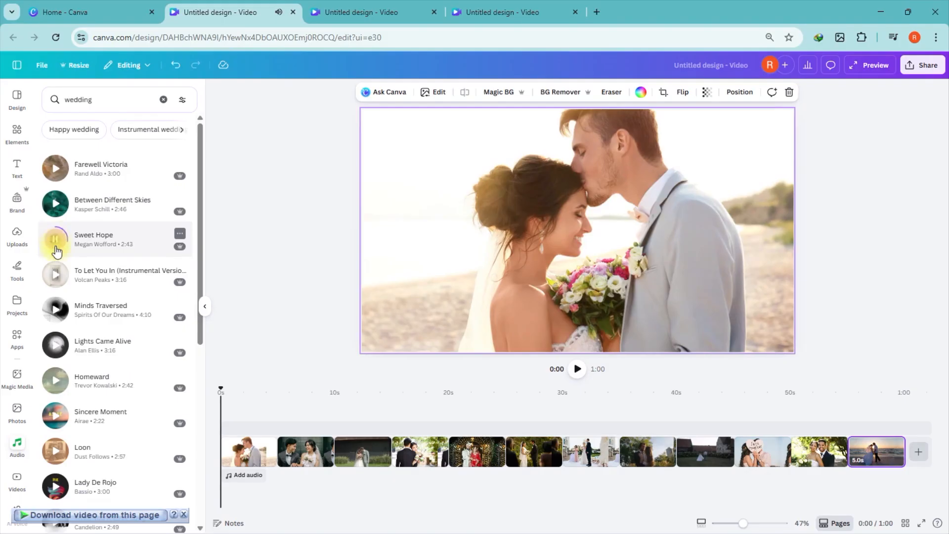
click(55, 280)
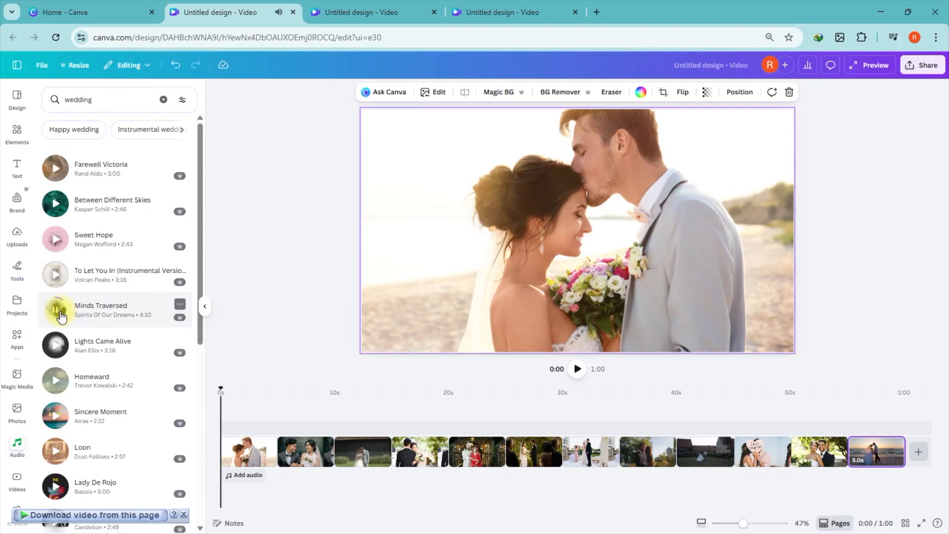
click(56, 346)
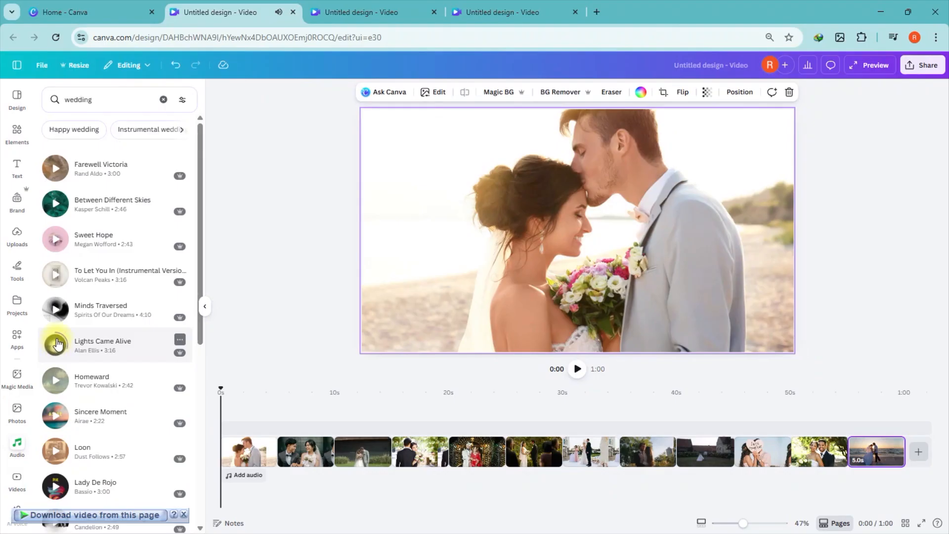
click(58, 344)
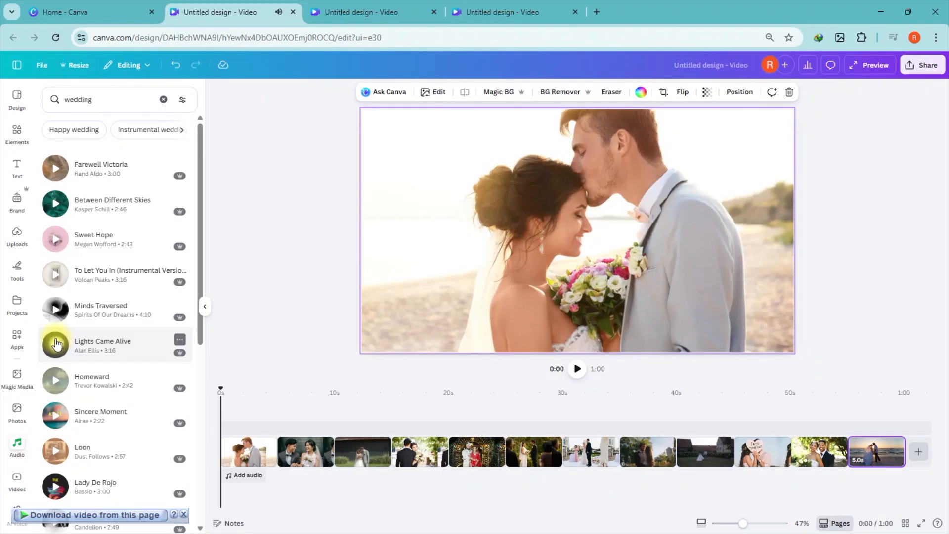
Step: Inspect the music track used in another open video design tab
click(377, 17)
click(489, 9)
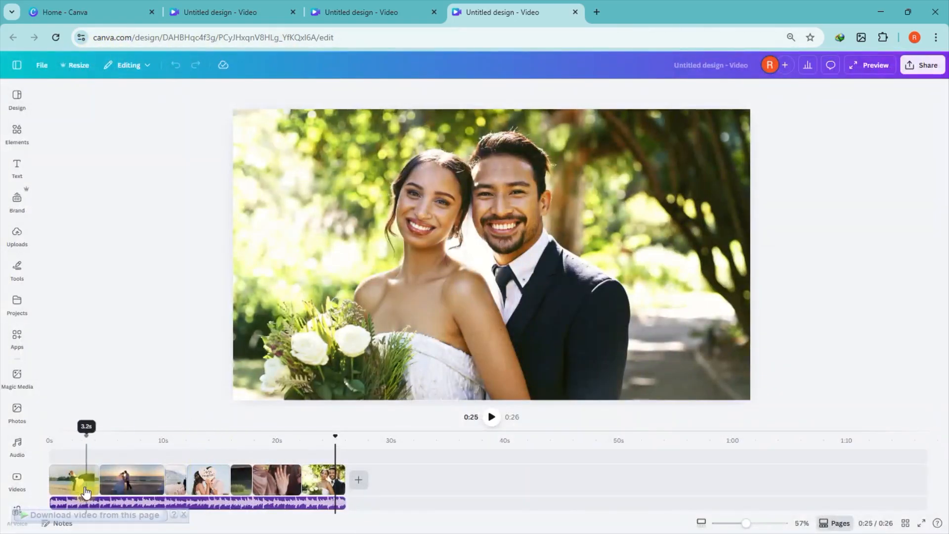
click(88, 501)
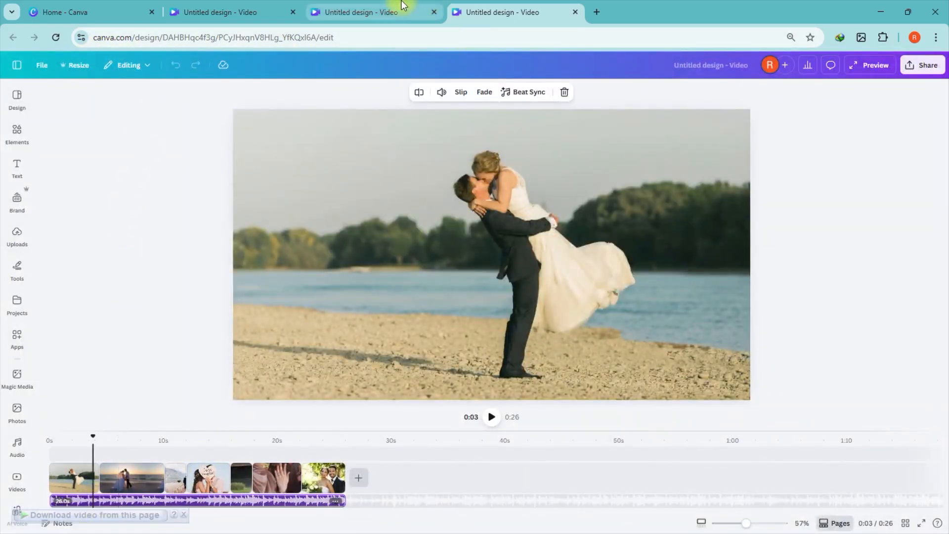
click(227, 12)
Step: Add the 'Write You A Love Song' track as background music and select it in the timeline
drag(203, 206, 200, 270)
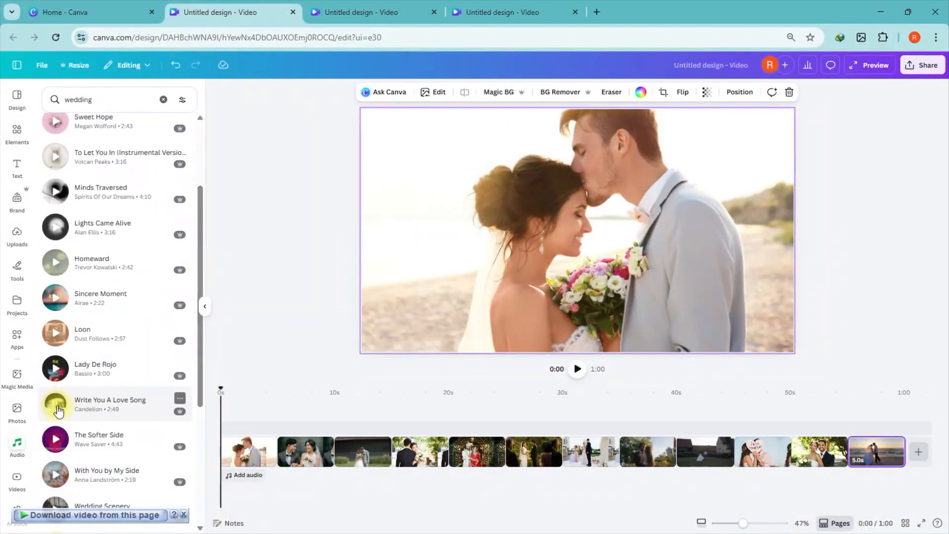
click(58, 410)
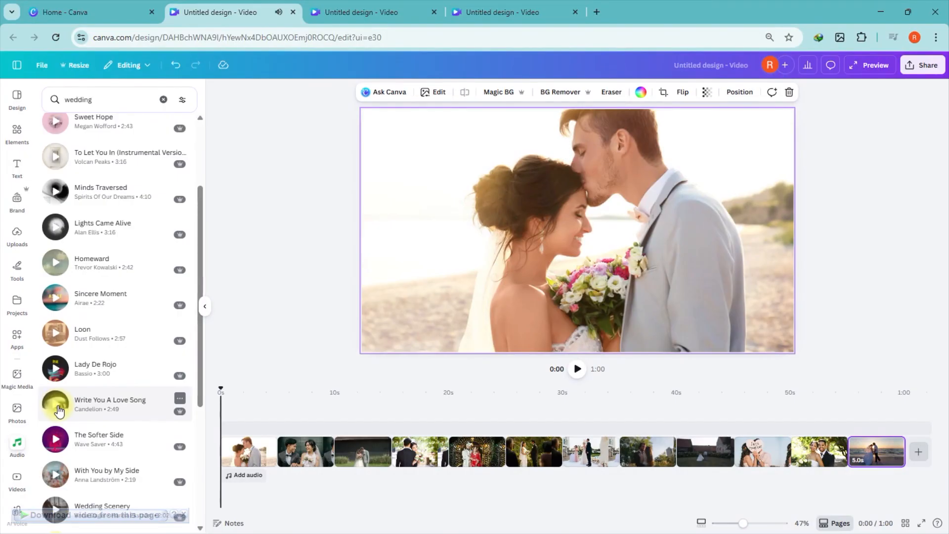
click(94, 403)
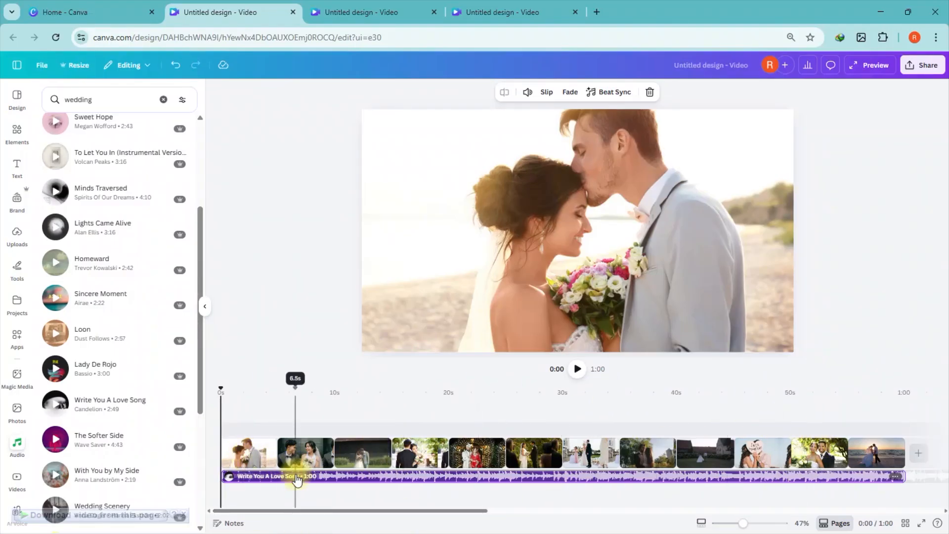
click(329, 488)
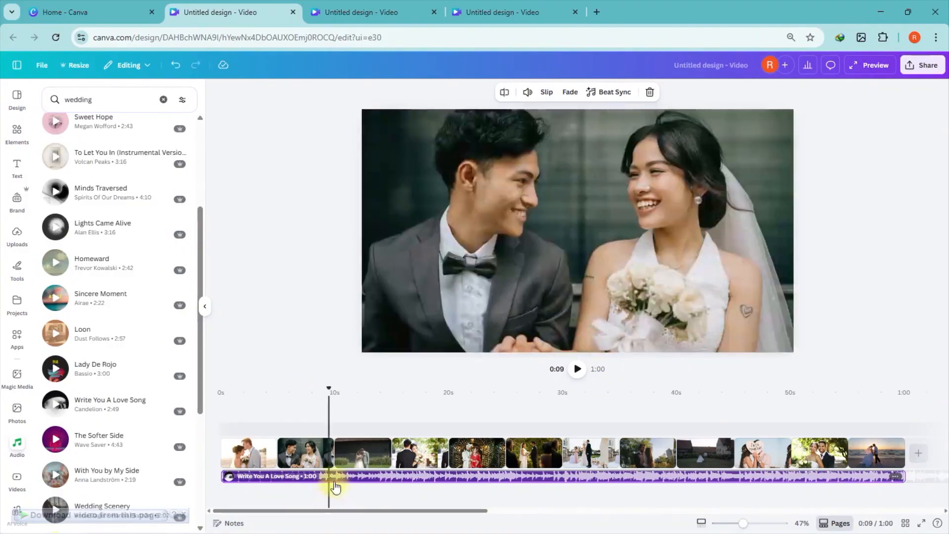
Step: Turn on Beat Sync for the music track so pages are timed to the beat, with beat markers displayed
click(262, 480)
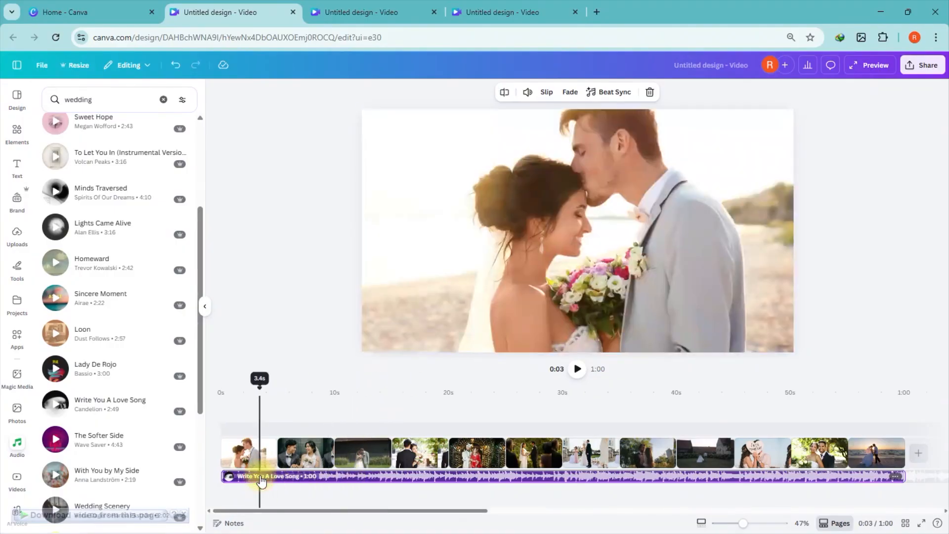
click(600, 99)
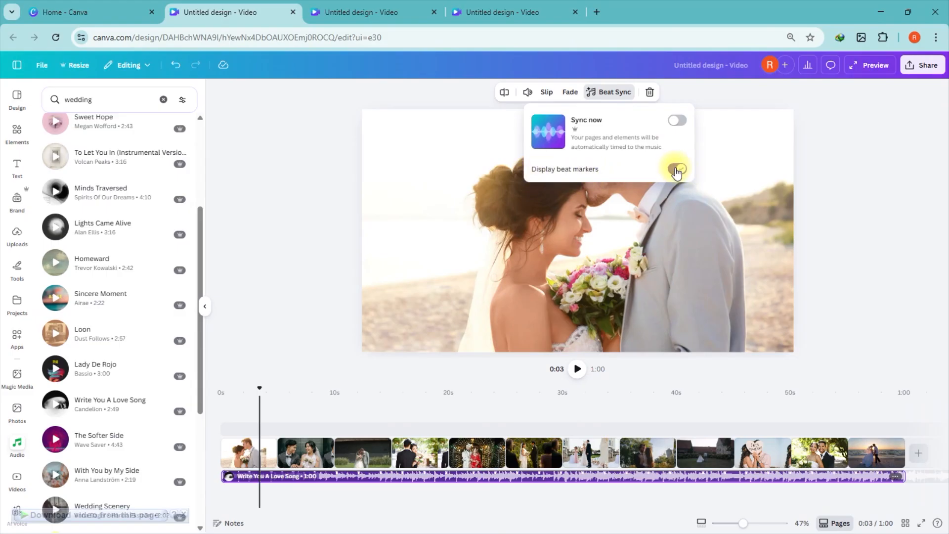
click(676, 121)
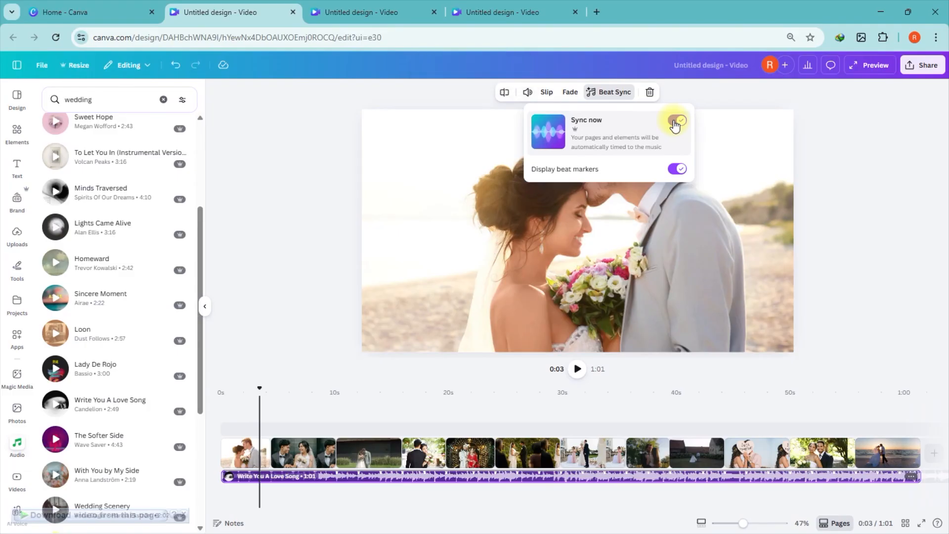
click(675, 123)
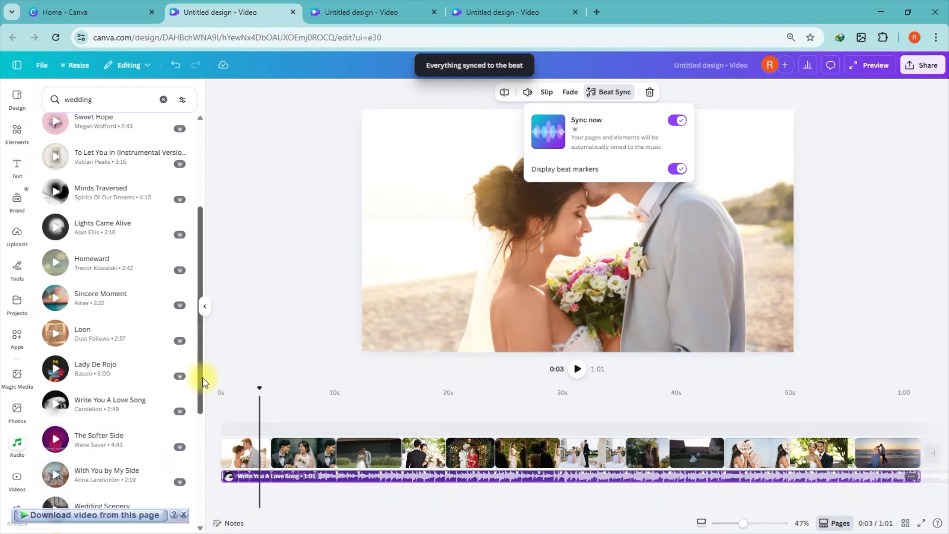
Step: Enlarge the timeline view and play the beat-synced slideshow from the start to preview it
drag(259, 388, 212, 389)
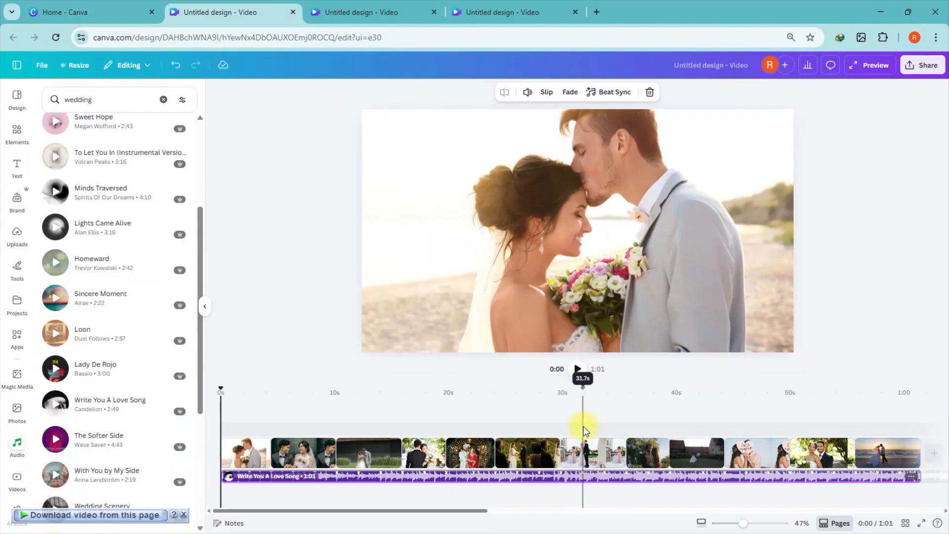
click(703, 523)
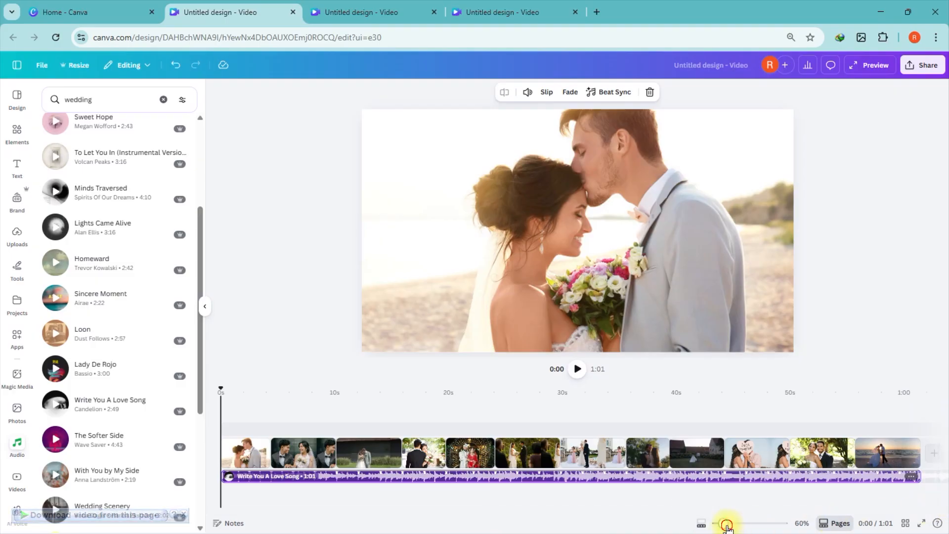
drag(726, 525, 724, 528)
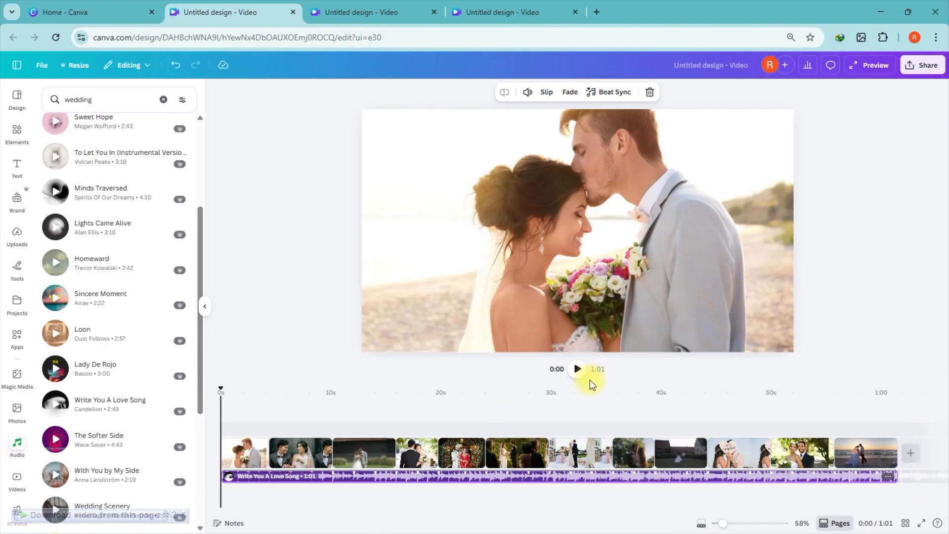
drag(589, 384, 578, 352)
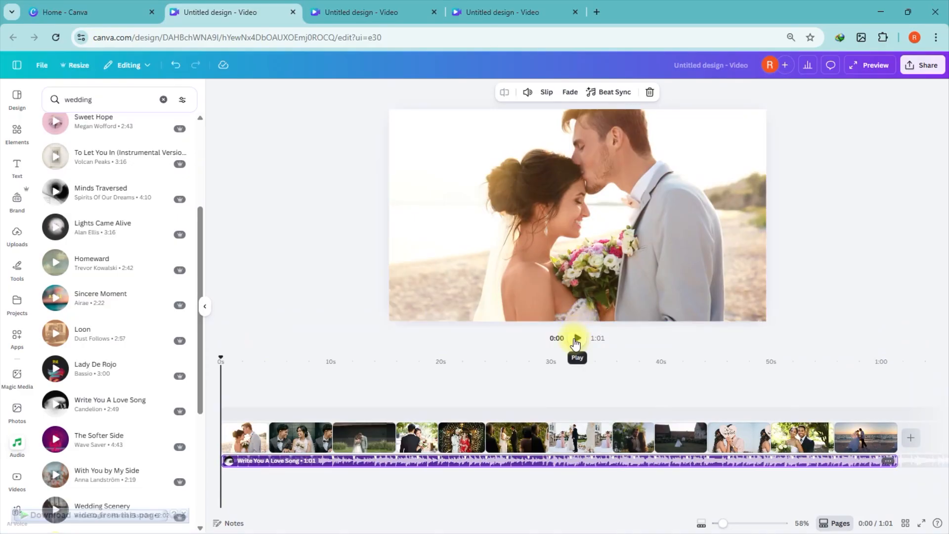
click(576, 339)
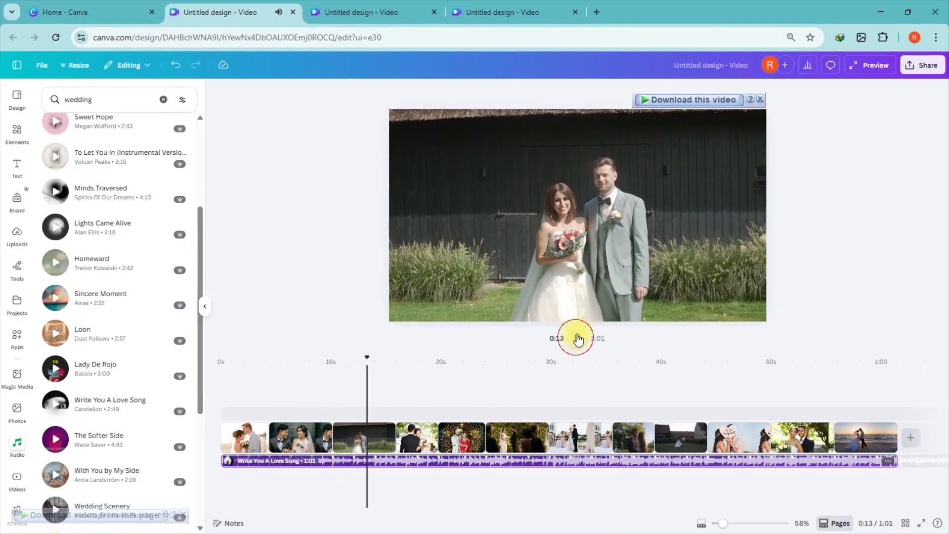
click(576, 339)
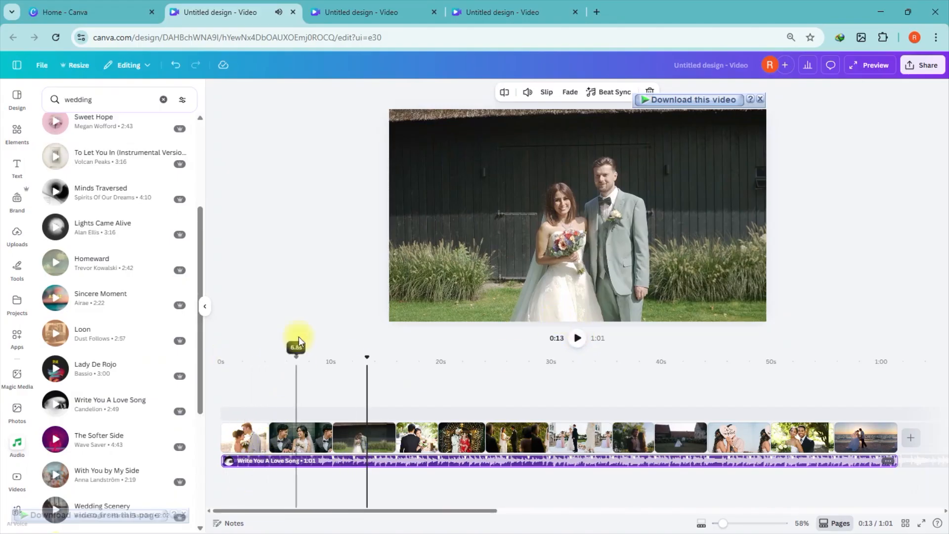
click(301, 316)
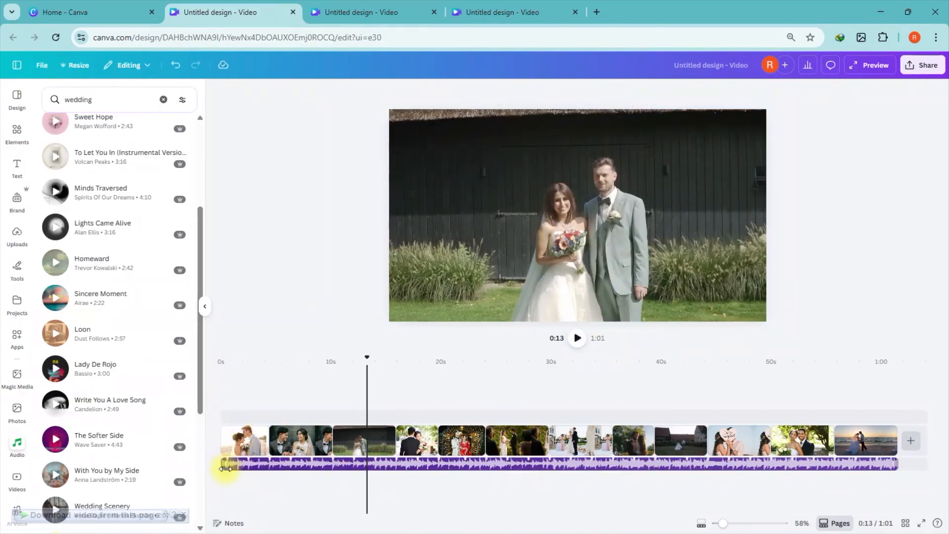
mouse_move(225, 468)
mouse_down()
mouse_move(282, 462)
mouse_move(216, 475)
mouse_move(237, 494)
mouse_move(228, 475)
mouse_up()
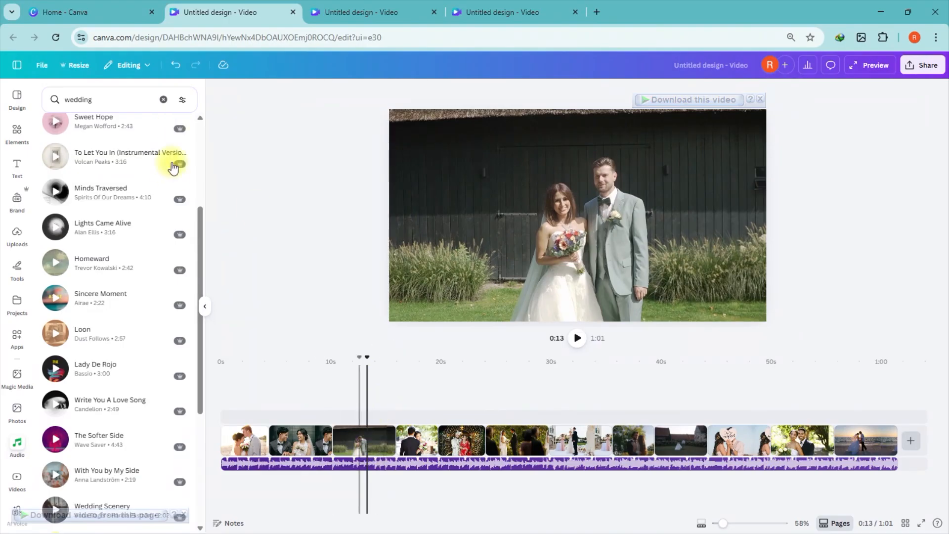
click(404, 469)
click(265, 483)
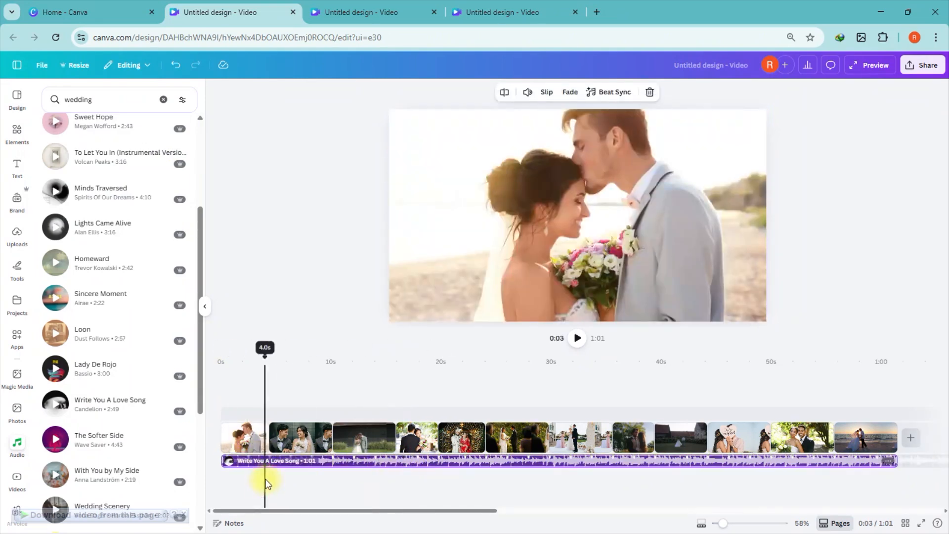
click(314, 298)
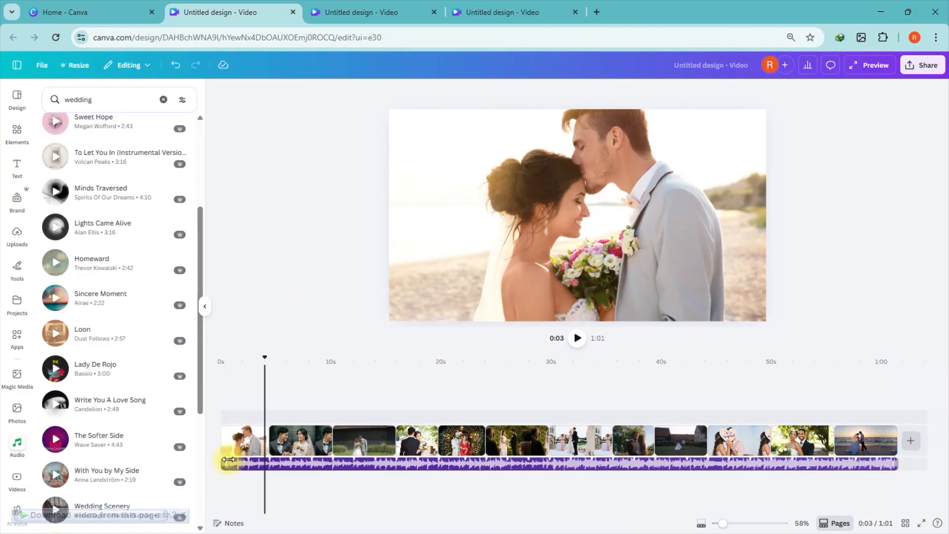
drag(265, 357, 363, 388)
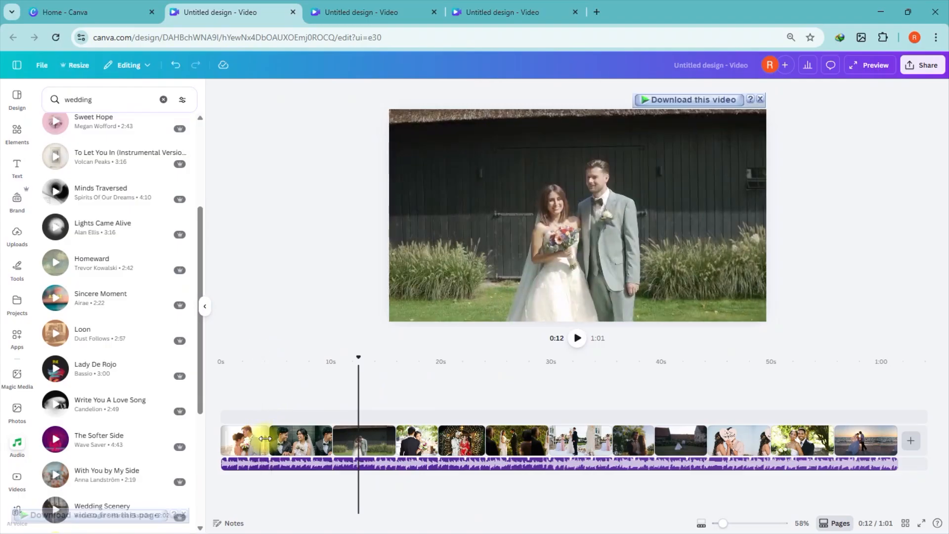
Step: Trim the first few clips in the timeline to shorten their durations
mouse_move(262, 438)
mouse_down()
mouse_move(224, 441)
mouse_move(287, 439)
mouse_move(268, 444)
mouse_up()
click(298, 437)
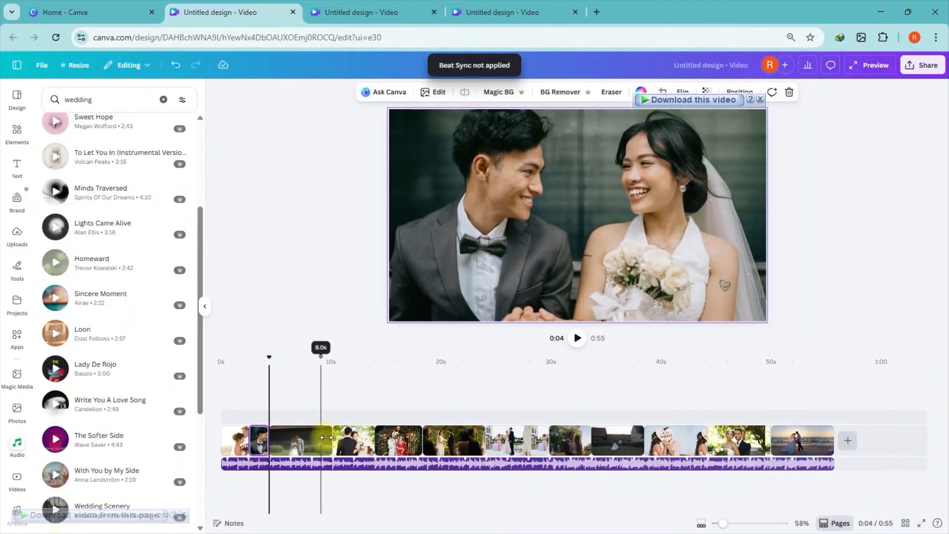
drag(329, 442, 309, 442)
mouse_move(377, 441)
mouse_down()
mouse_move(333, 447)
mouse_move(394, 443)
mouse_move(349, 436)
mouse_move(375, 438)
mouse_up()
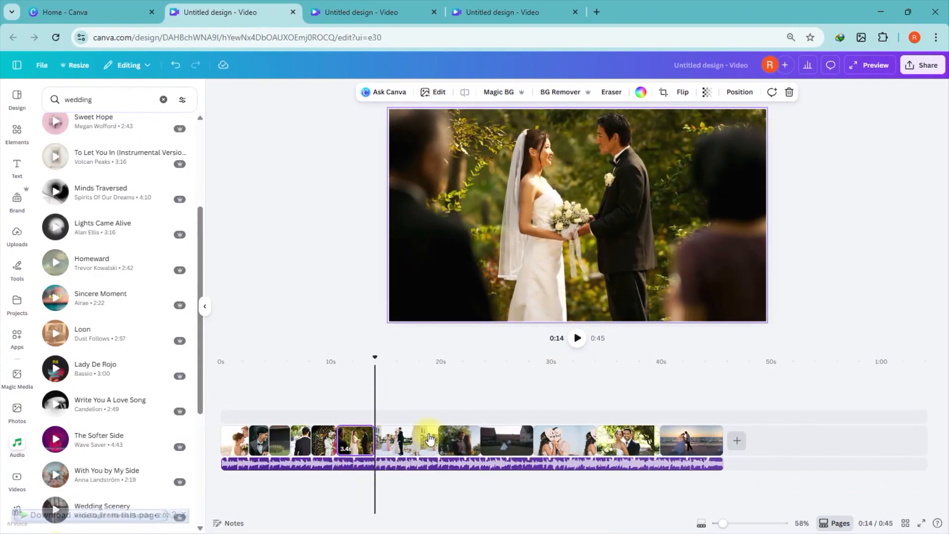
Step: Trim the remaining later clips in the timeline to shorten the slideshow further
mouse_move(438, 441)
mouse_down()
mouse_move(396, 441)
mouse_move(463, 446)
mouse_move(437, 447)
mouse_up()
drag(500, 441, 464, 441)
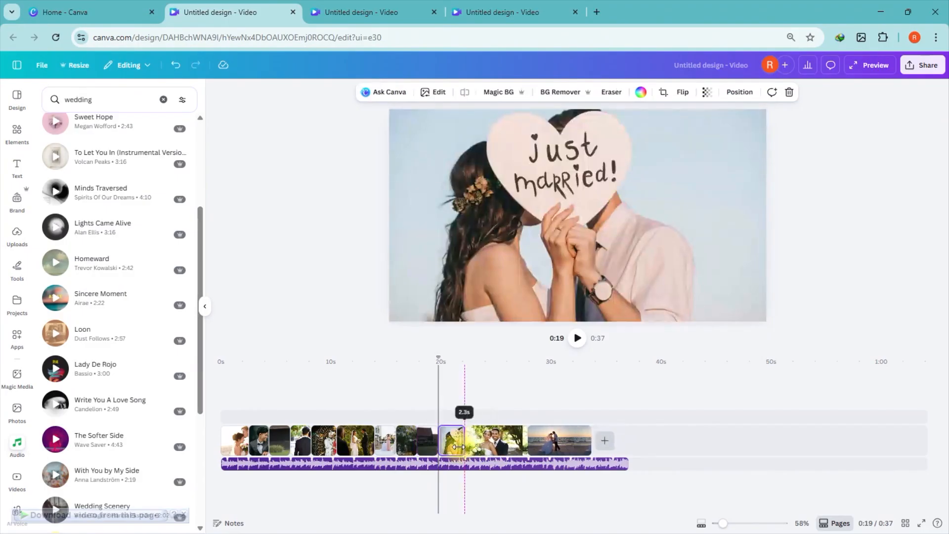
drag(526, 445, 486, 445)
click(528, 448)
drag(548, 448, 520, 450)
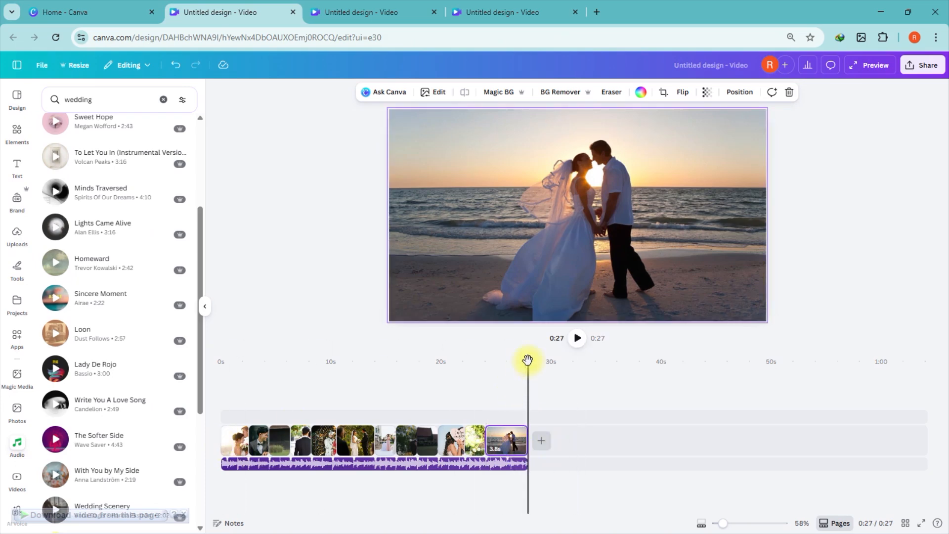
Step: Play the trimmed slideshow from the start to preview it
drag(528, 360, 132, 396)
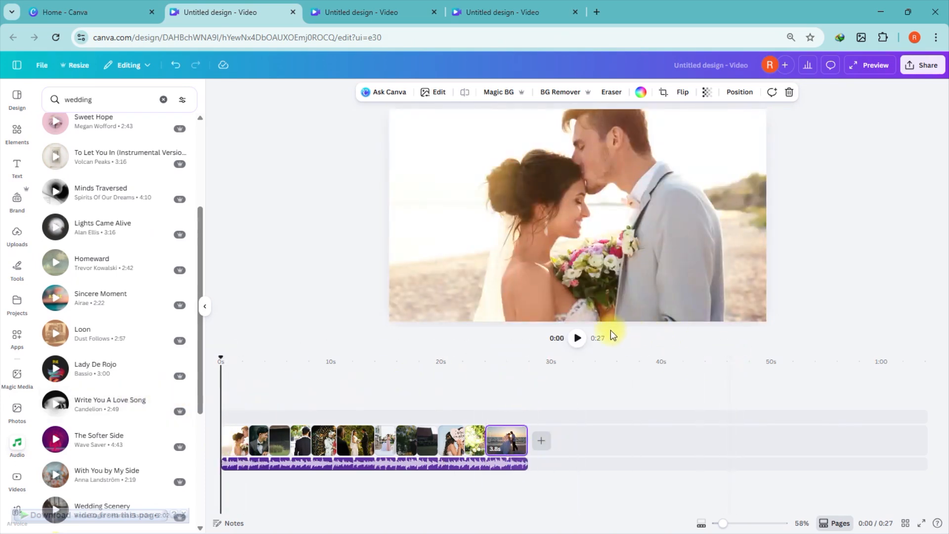
click(578, 338)
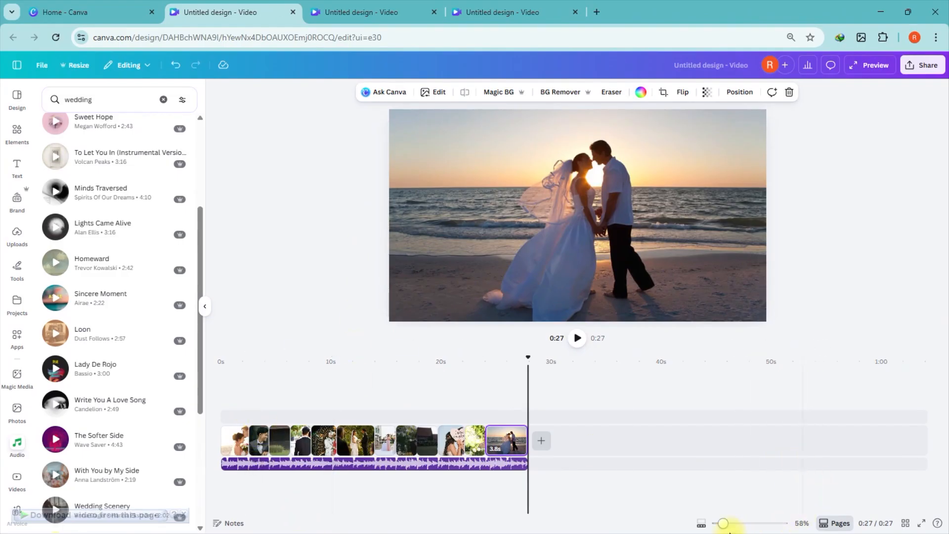
Step: Zoom the timeline in and move the second clip to the fourth position
drag(726, 525, 733, 530)
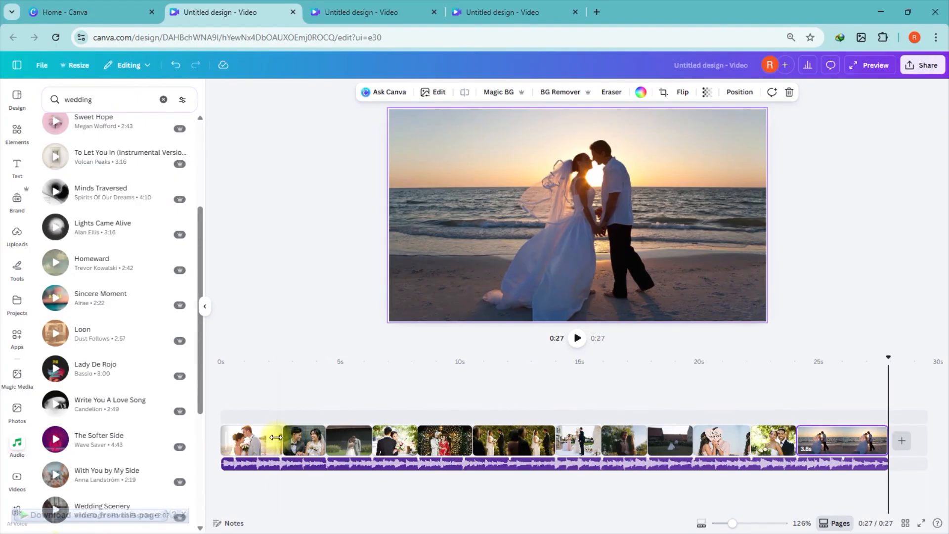
drag(274, 437, 416, 444)
click(450, 414)
Step: Replay the slideshow from the start to check the new clip order
drag(420, 360, 155, 387)
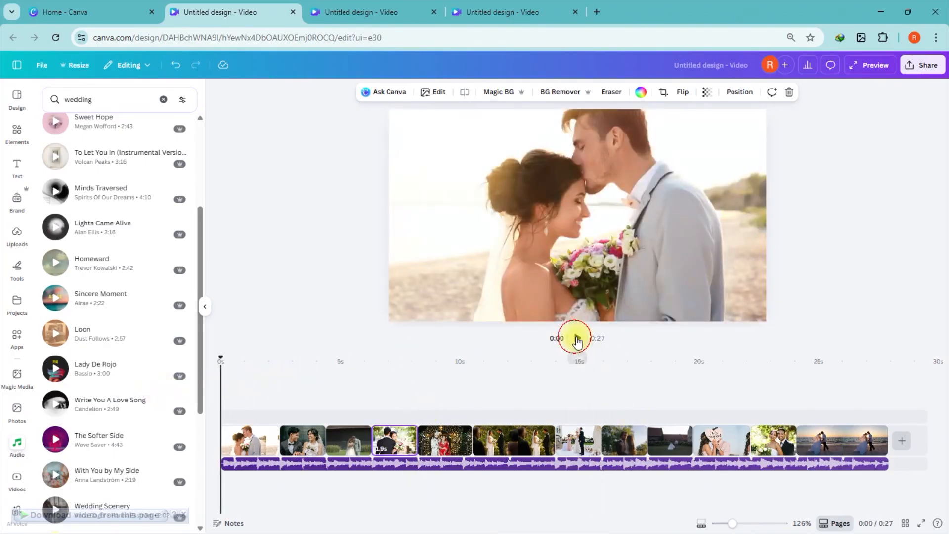
click(578, 339)
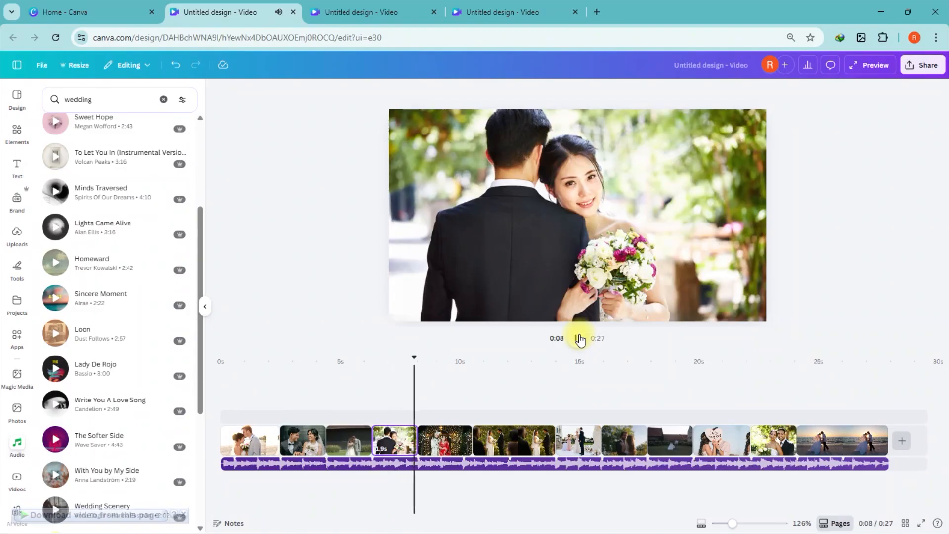
click(579, 338)
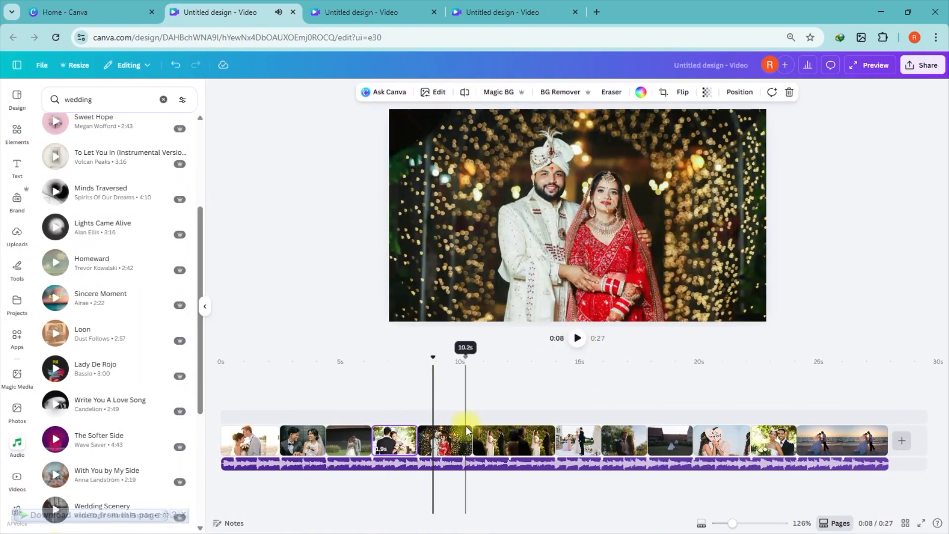
Step: Move a middle clip further along the timeline and trim the end of the final beach sunset clip
drag(469, 437, 463, 438)
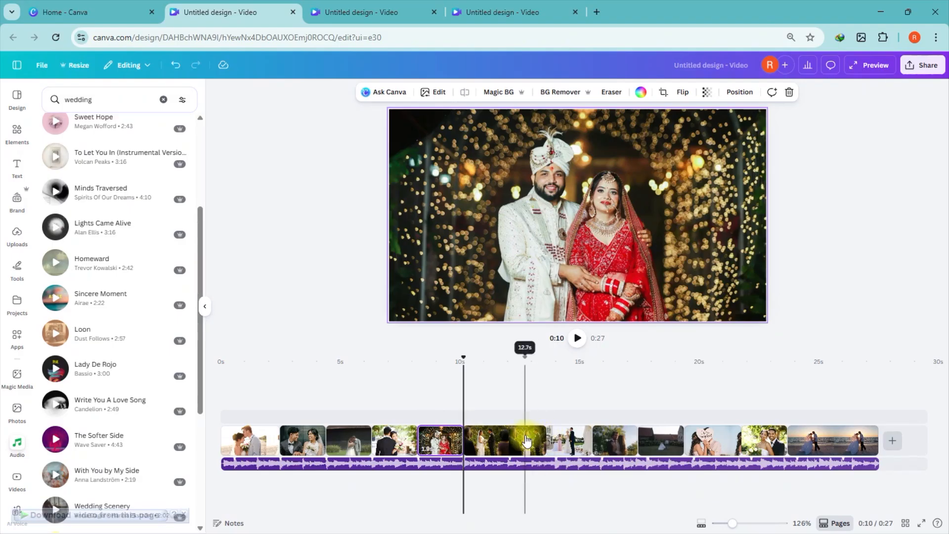
click(508, 440)
drag(545, 440, 698, 442)
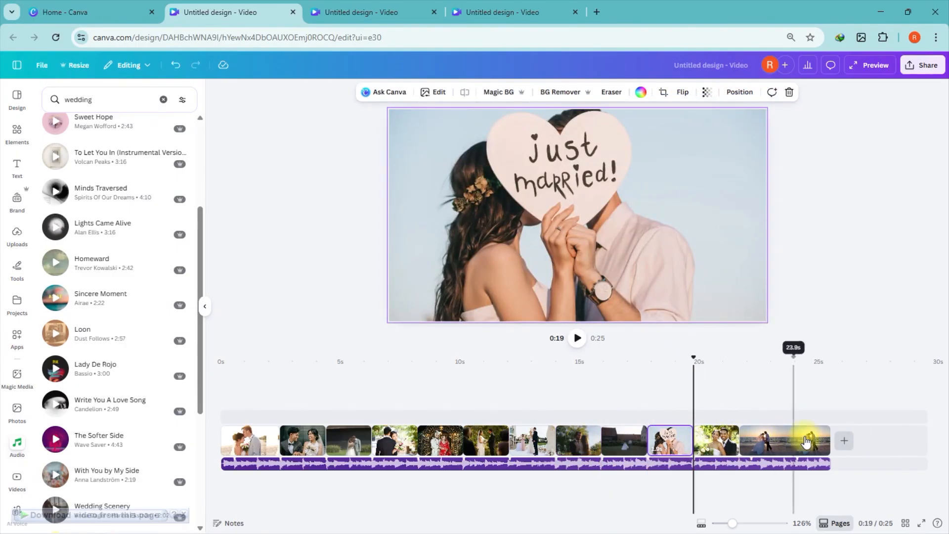
drag(825, 440, 797, 440)
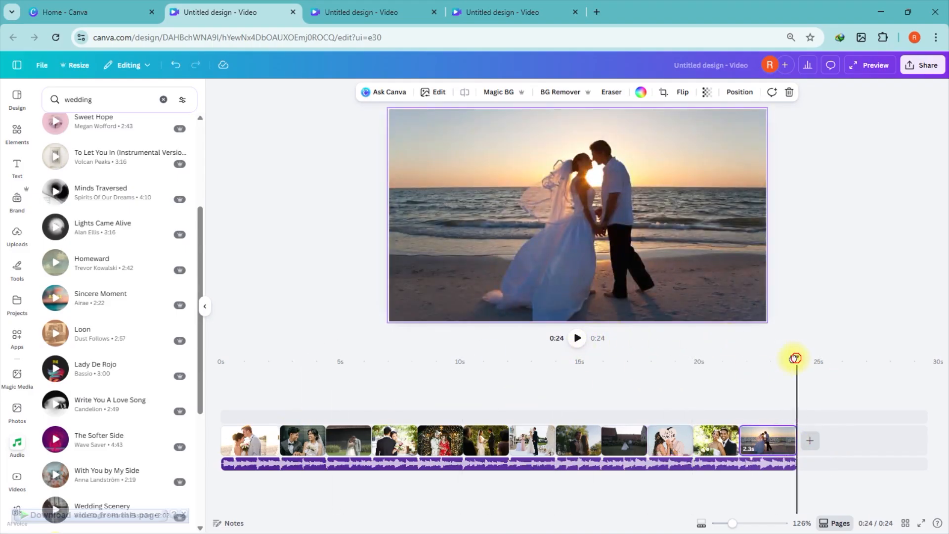
Step: Play the edited slideshow from the start
drag(794, 358, 221, 358)
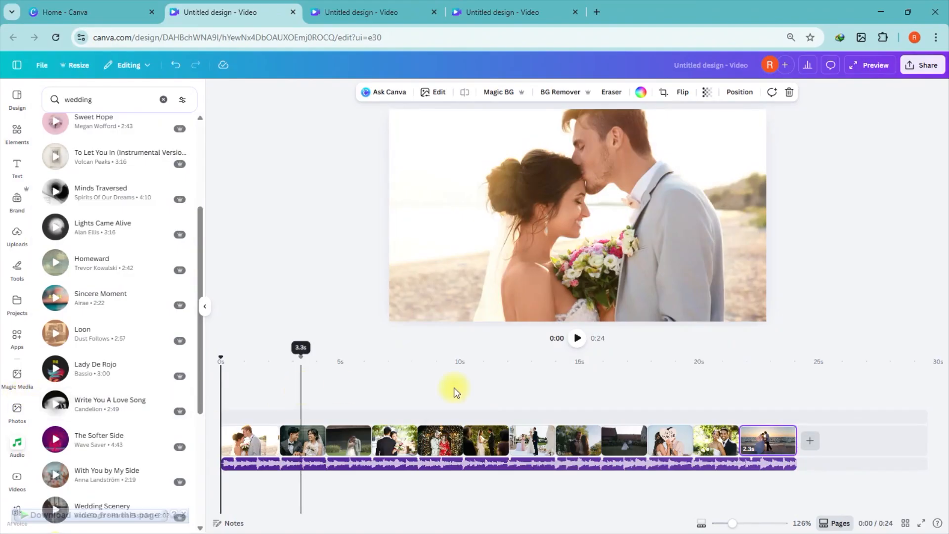
click(579, 338)
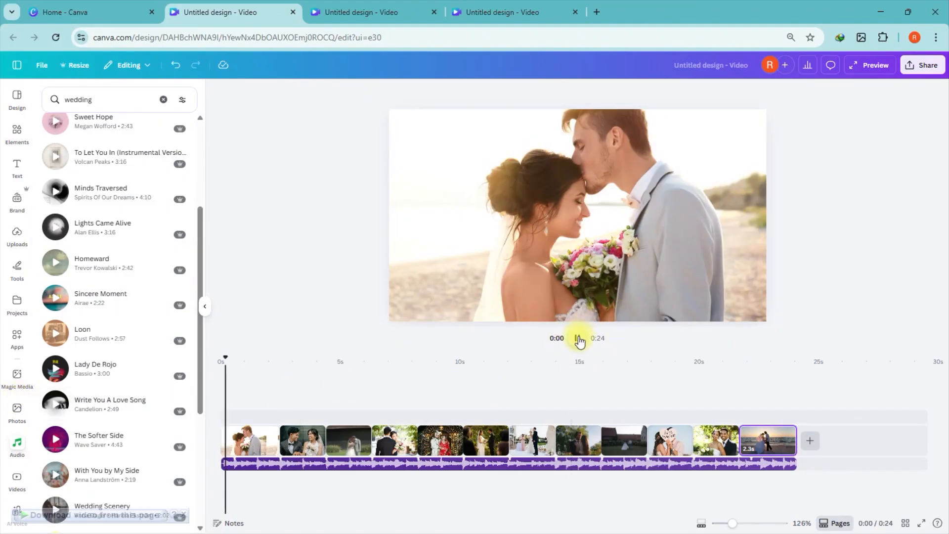